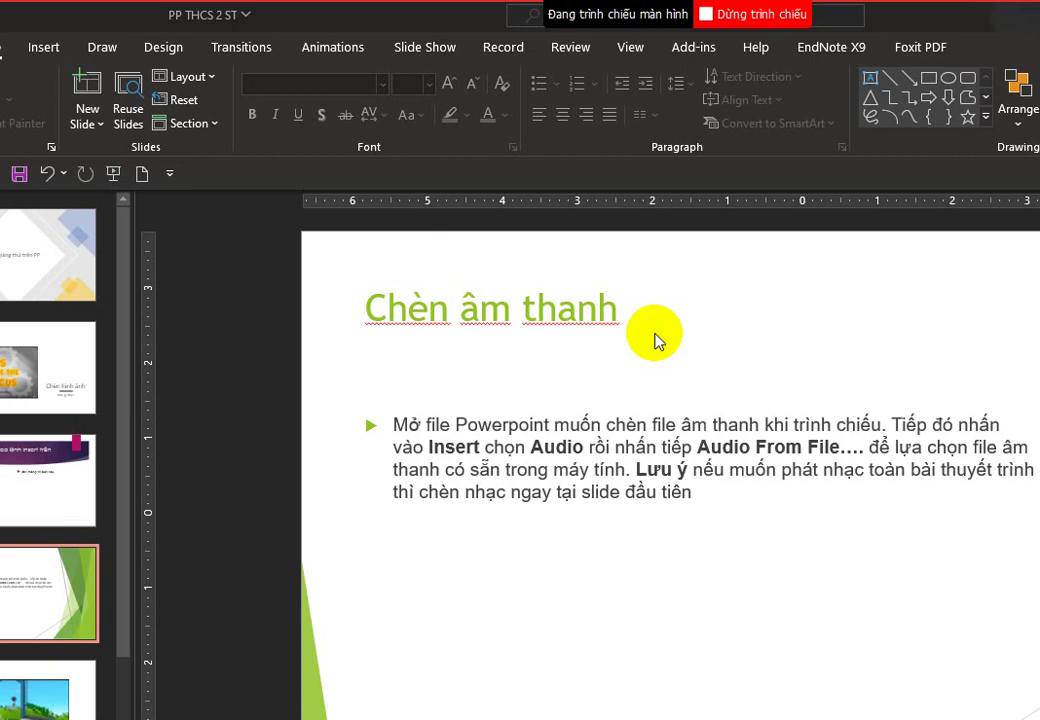
- Choose Insert > Audio > Audio on My PC to browse for an audio file
left_click(355, 204)
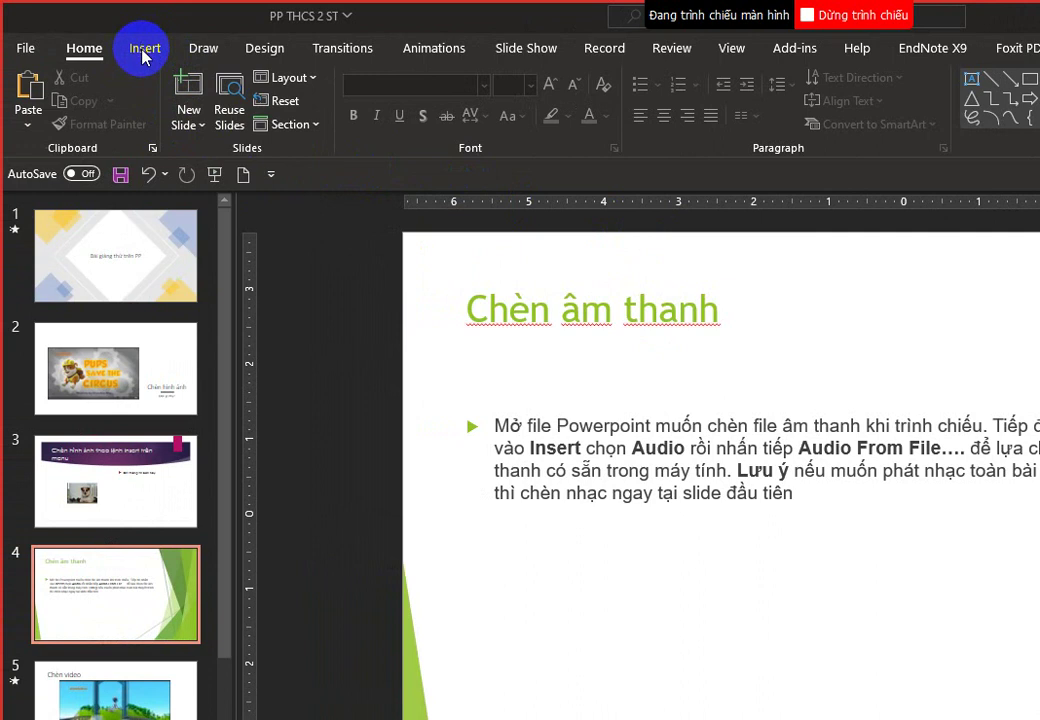
left_click(145, 50)
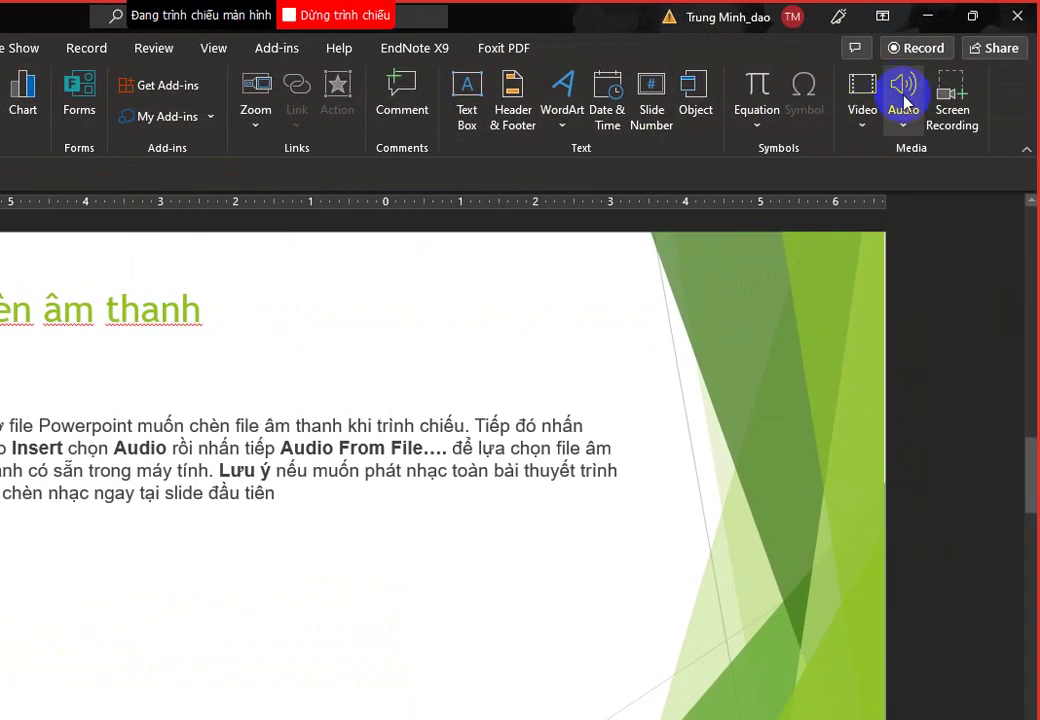
left_click(906, 103)
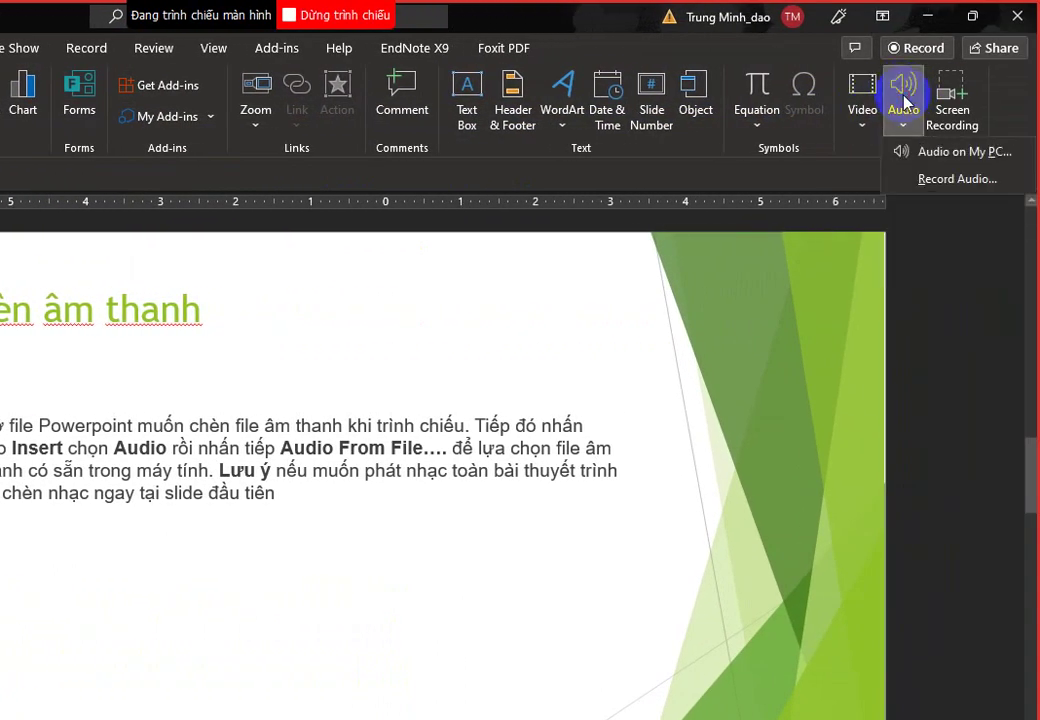
left_click(940, 160)
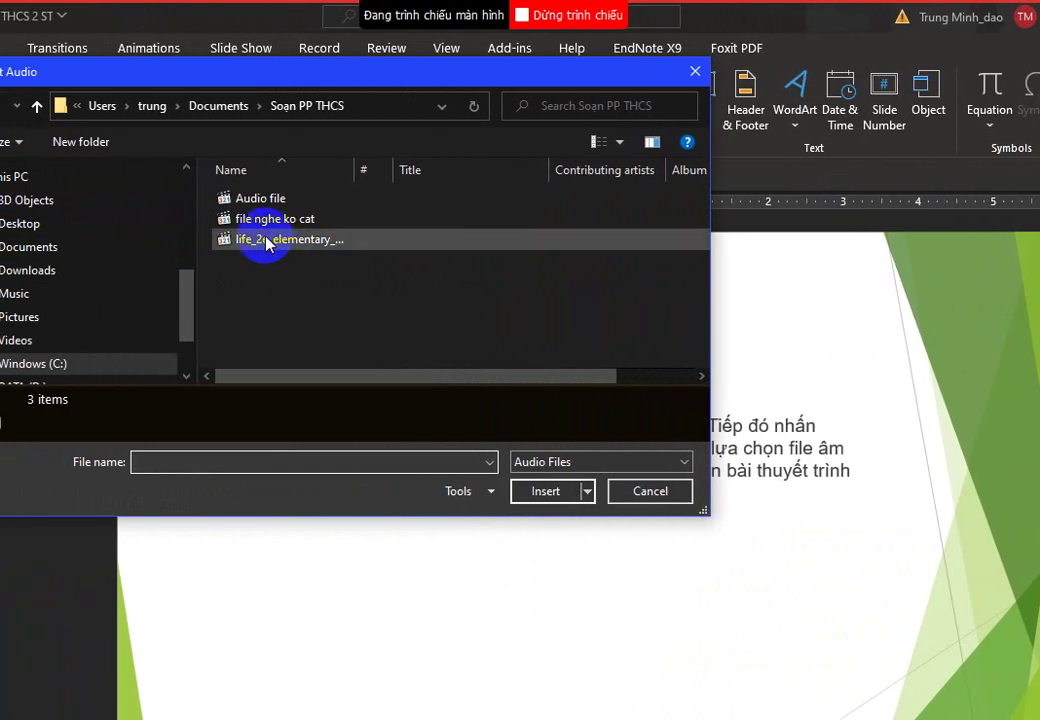
- Select life_2e_elementary_sb_track_003 and insert it onto the Chèn âm thanh slide
left_click(268, 242)
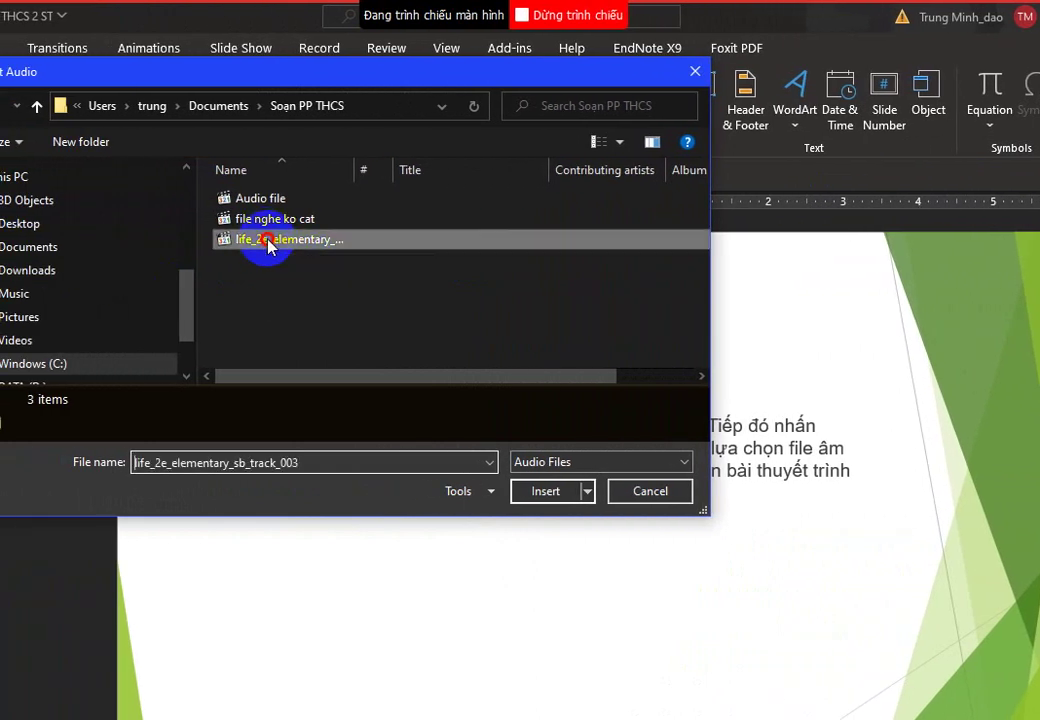
left_click(533, 495)
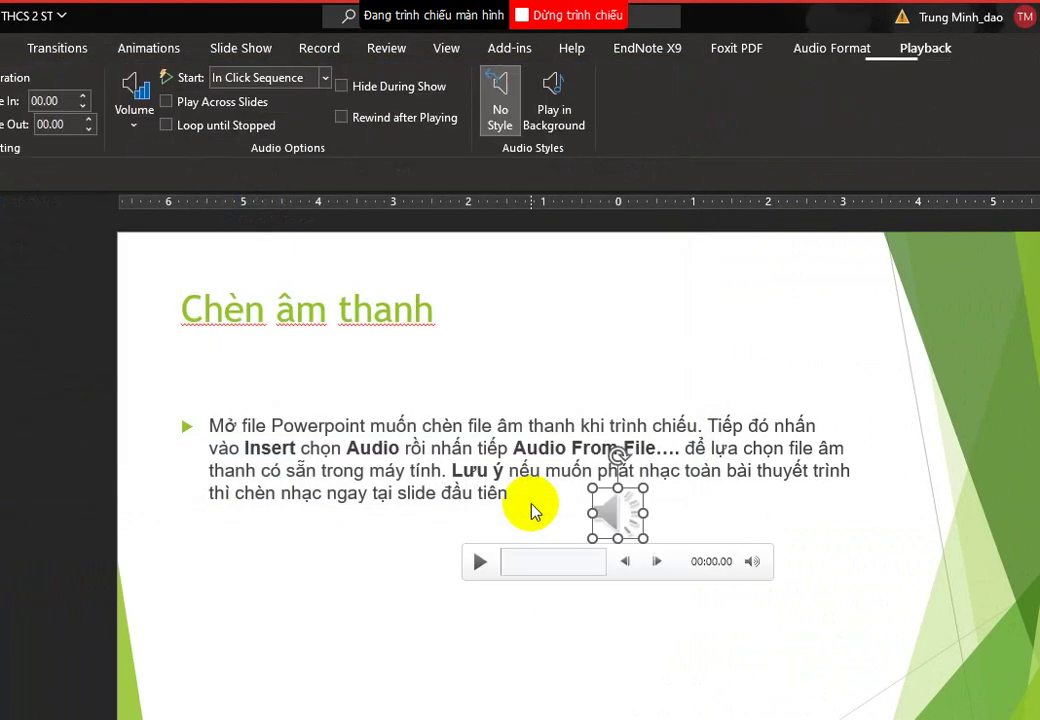
- Drag the audio icon up to sit right of the Chèn âm thanh title
left_click_drag(624, 522, 612, 312)
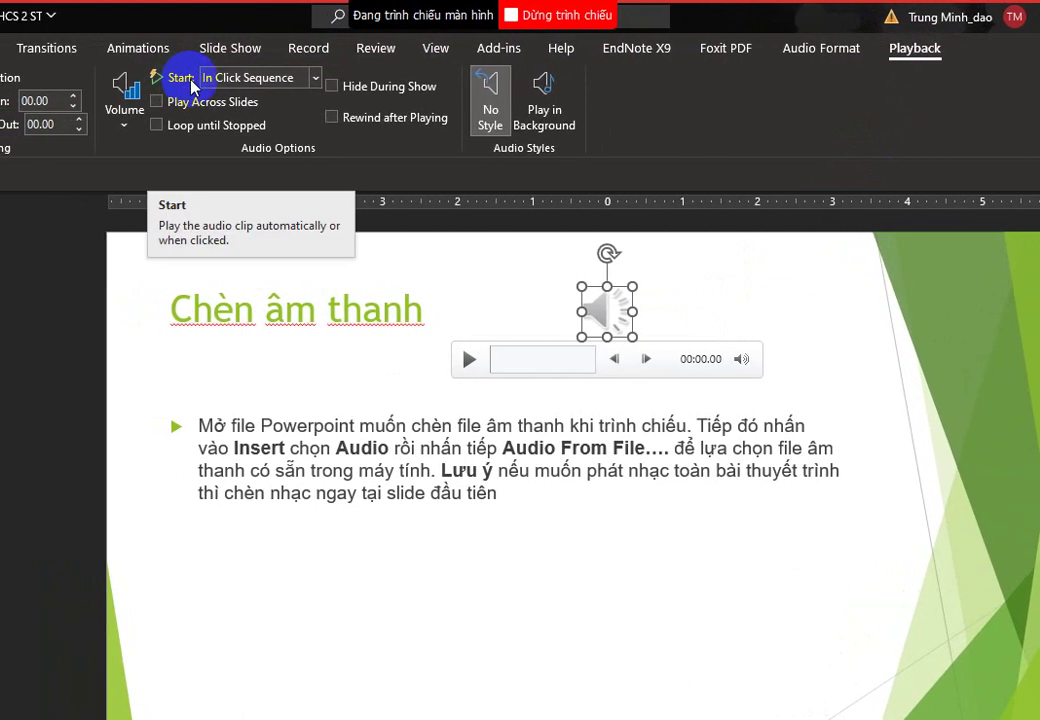
- Set the audio clip's Start option to When Clicked On
left_click(315, 80)
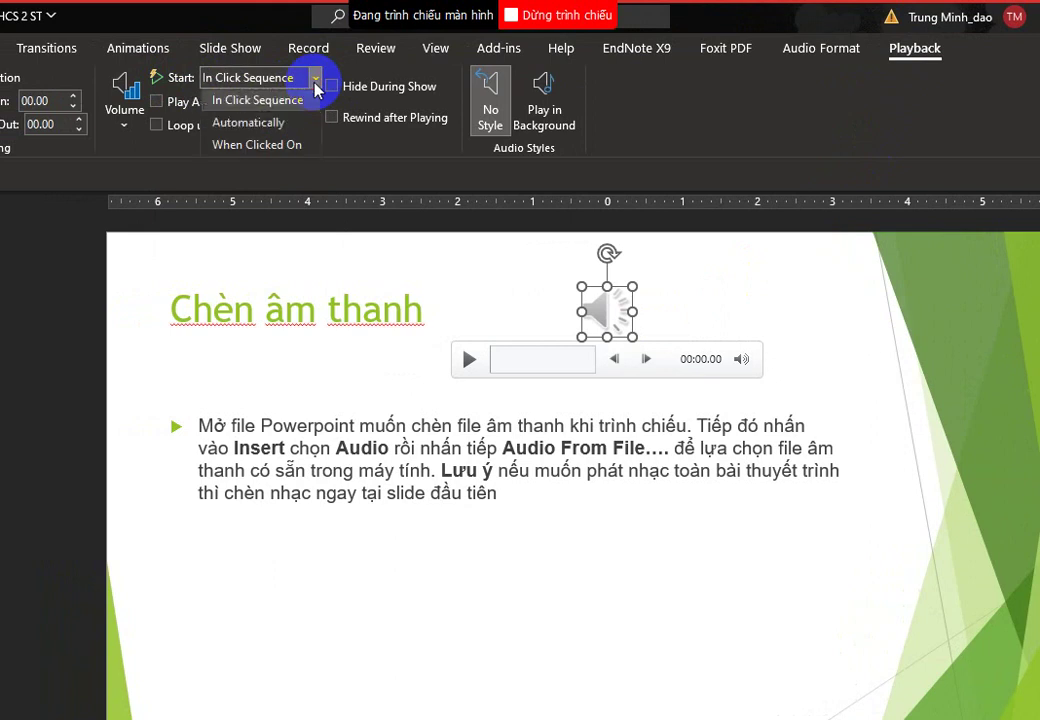
left_click(268, 148)
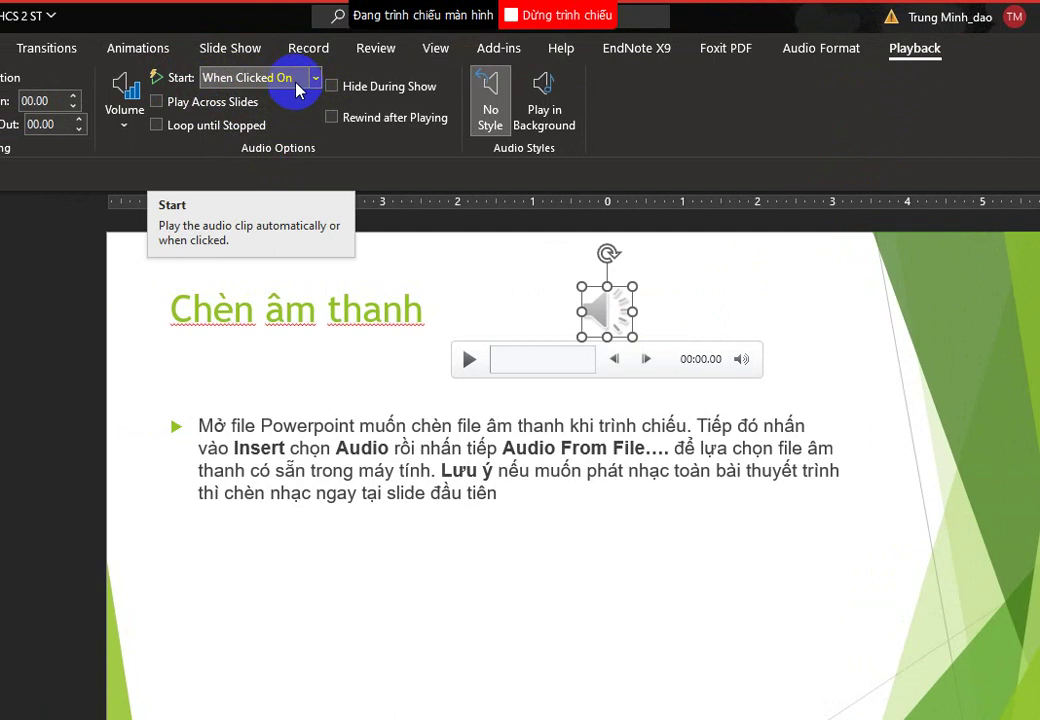
left_click(316, 80)
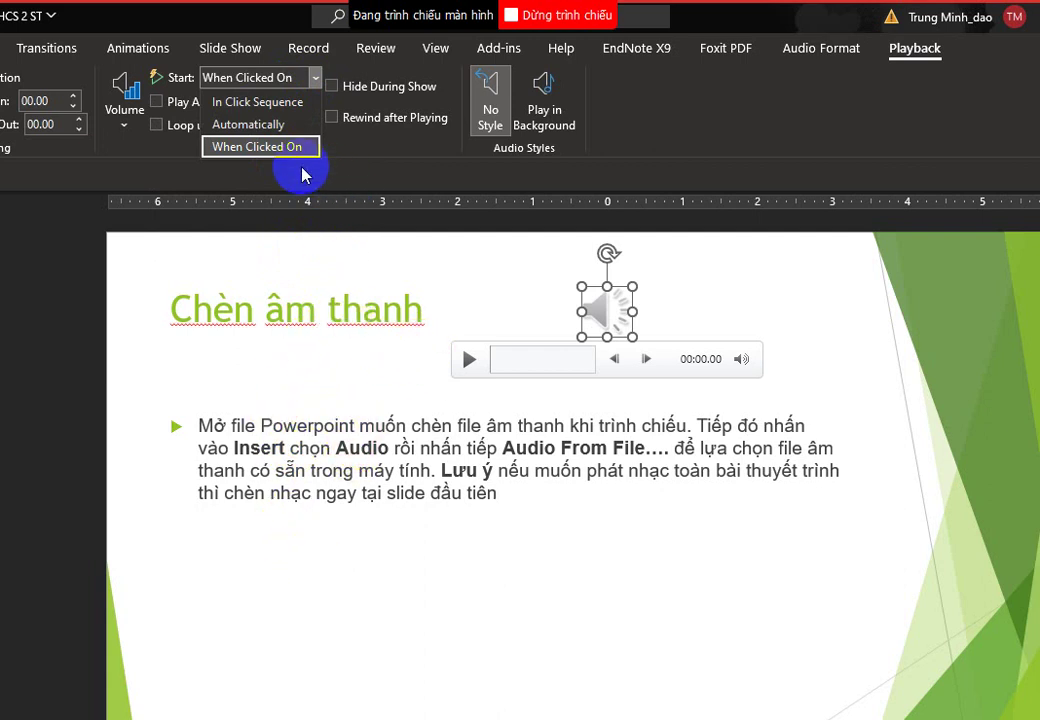
left_click(275, 148)
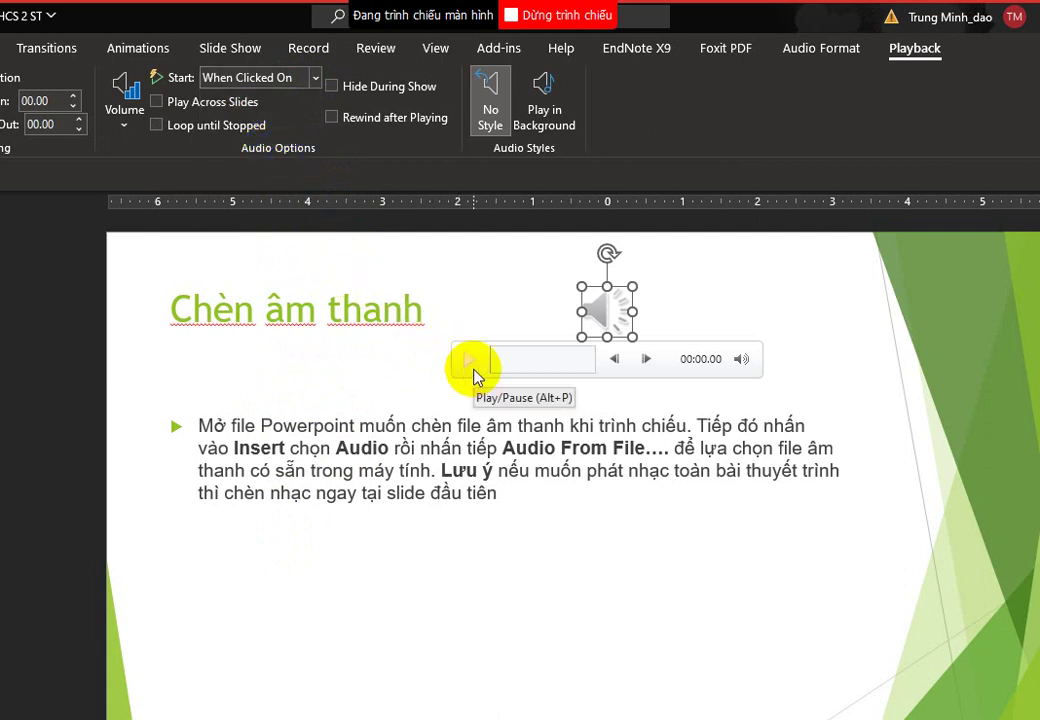
left_click(473, 368)
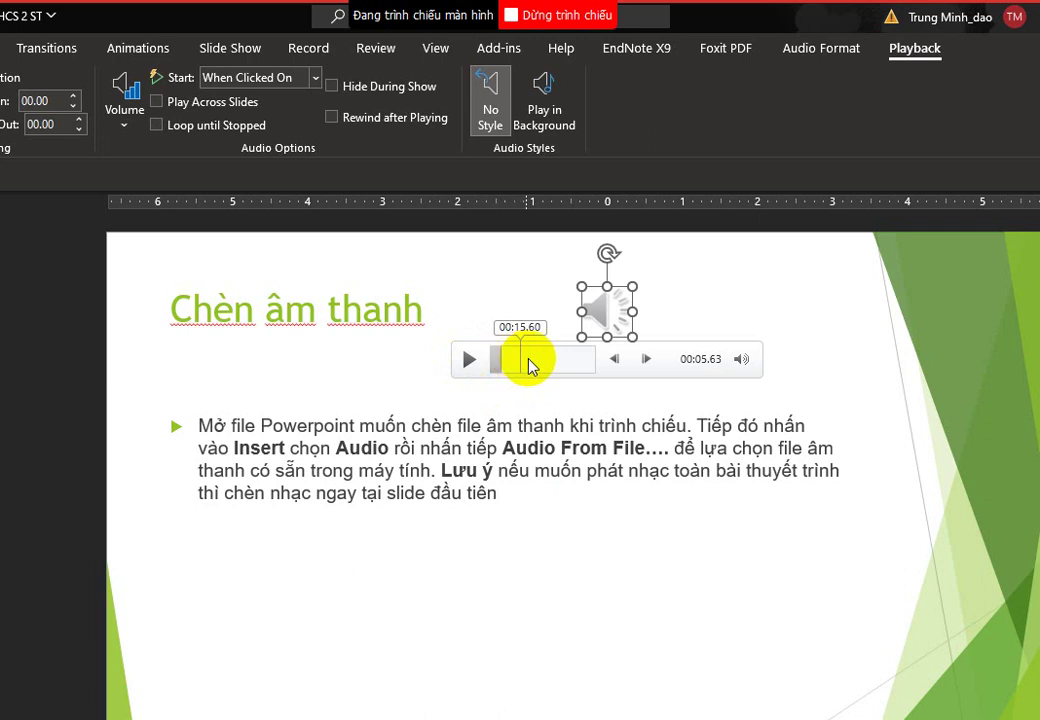
left_click(536, 358)
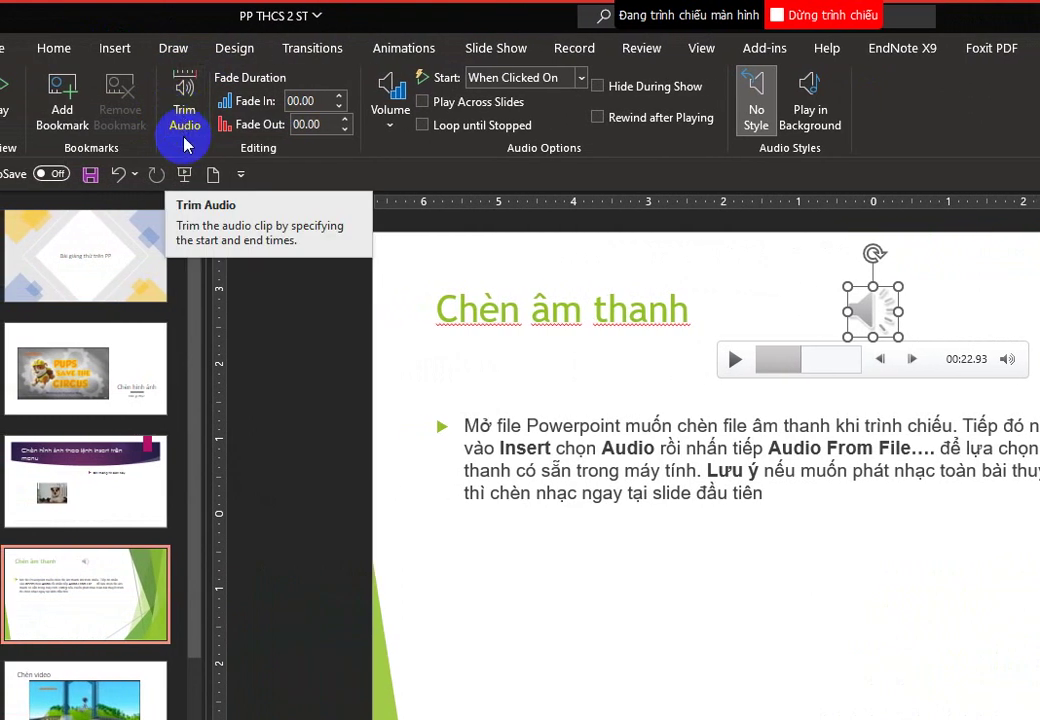
- Open Trim Audio and preview the track from about 13 s and about 4.6 s
left_click(189, 131)
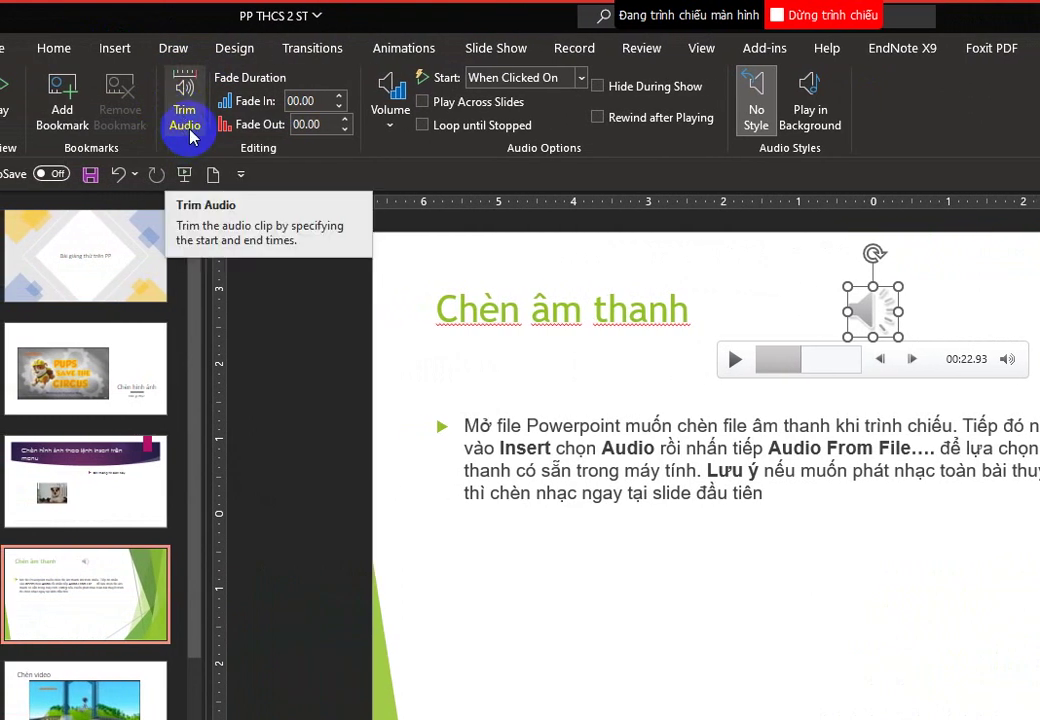
left_click(184, 90)
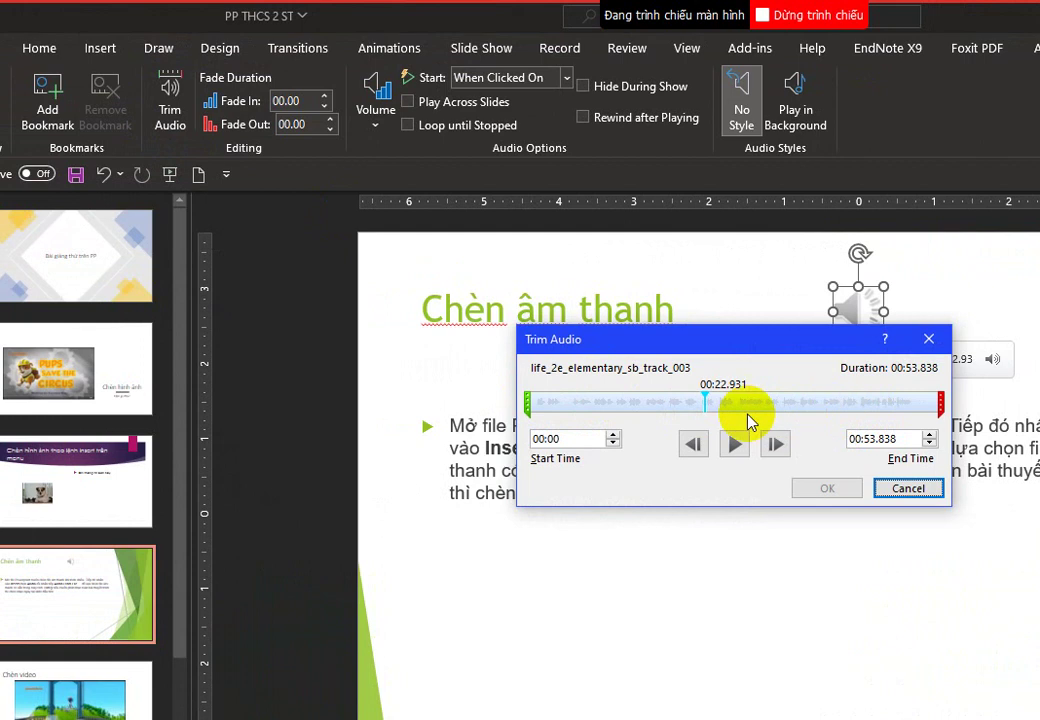
left_click_drag(700, 395, 530, 393)
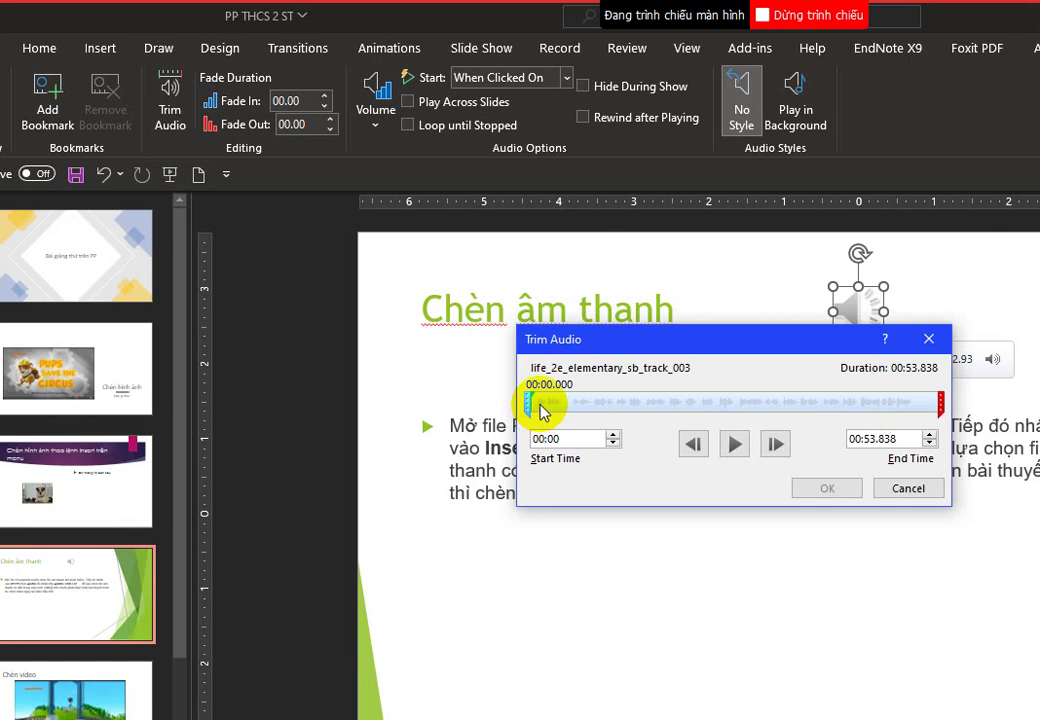
left_click(736, 447)
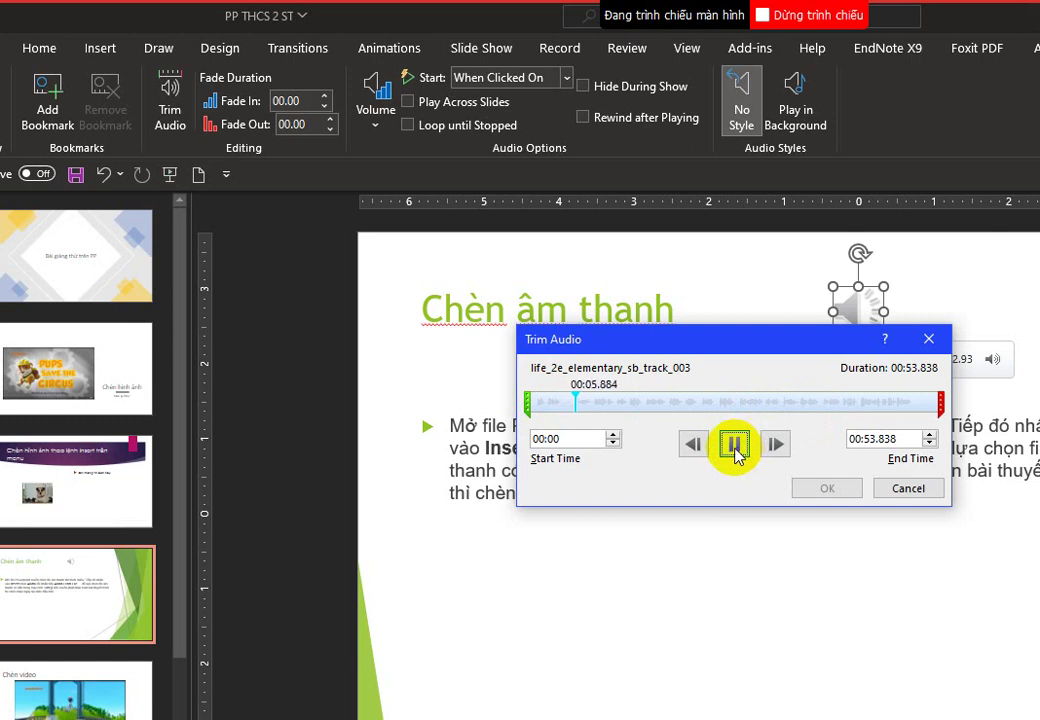
left_click(736, 448)
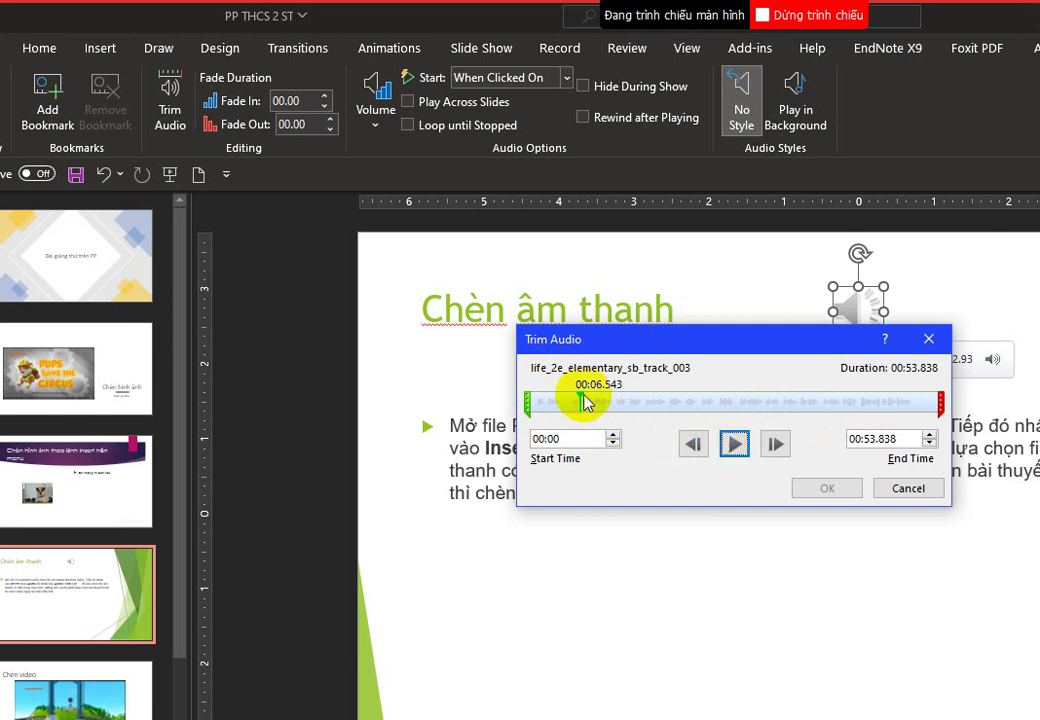
left_click_drag(585, 400, 568, 398)
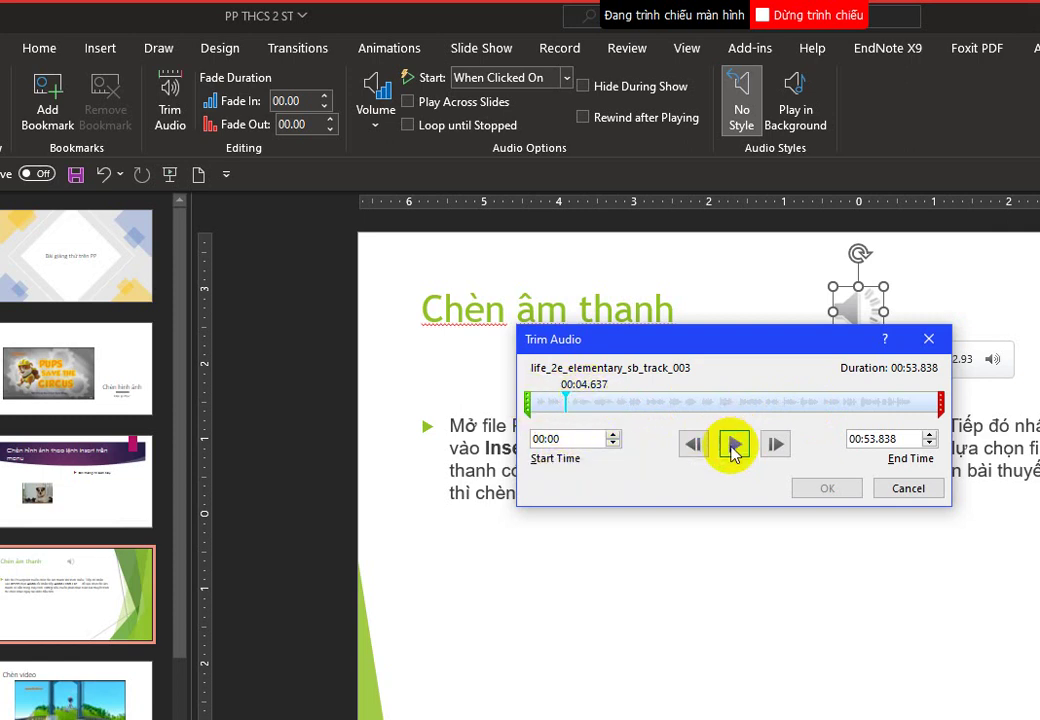
left_click(733, 446)
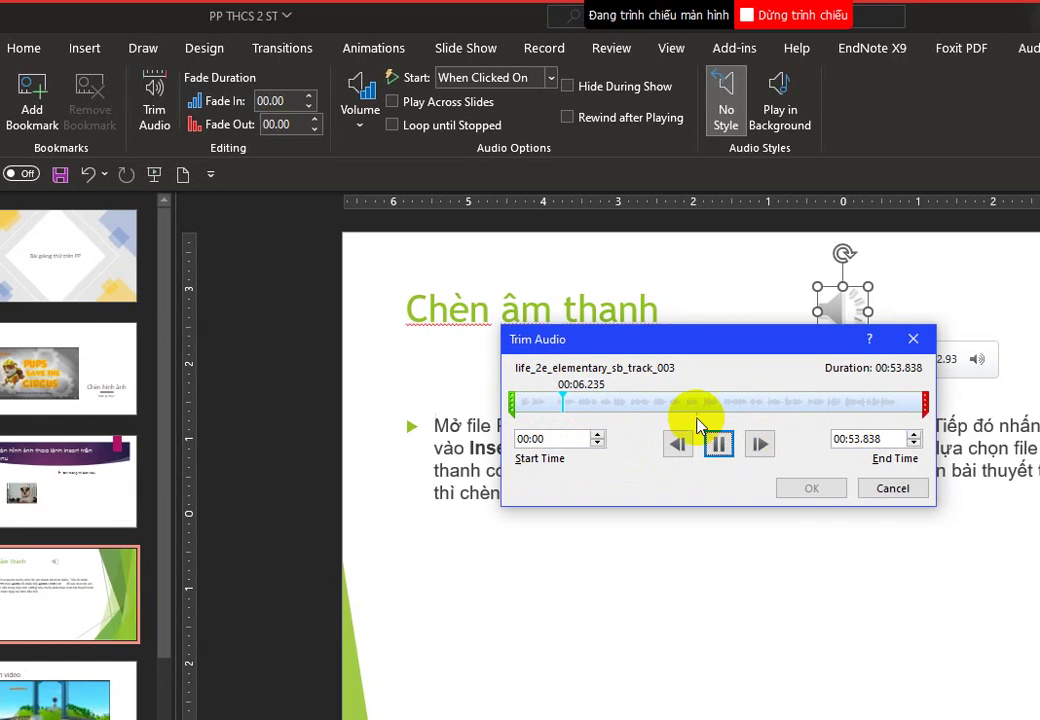
left_click(722, 446)
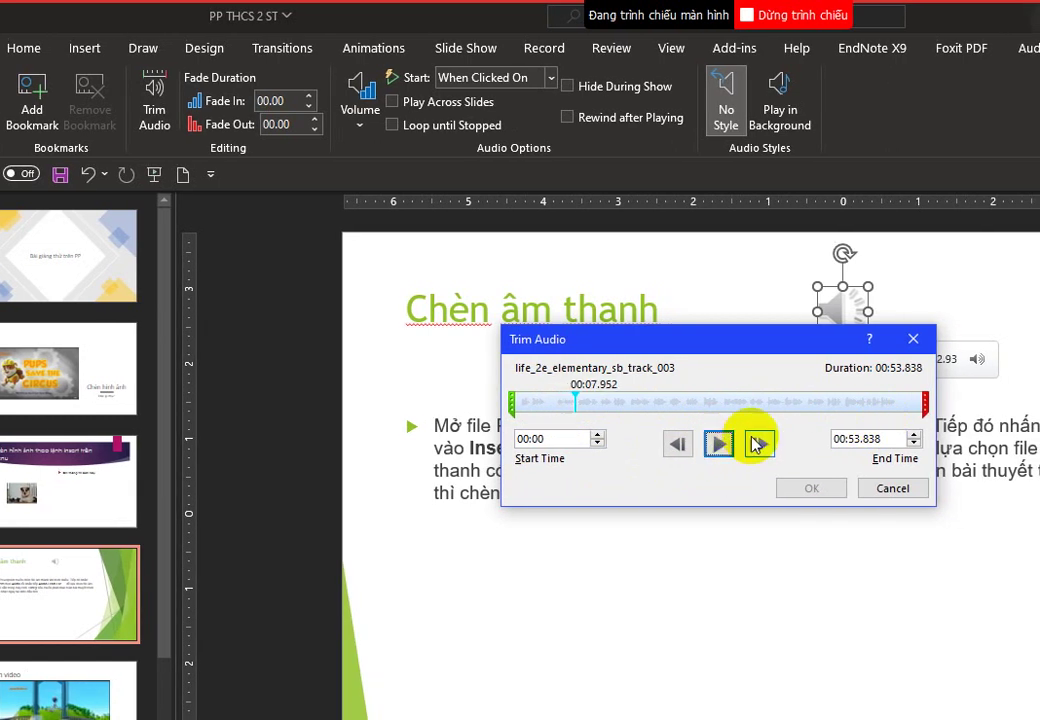
- Preview from about 25 s, then replay from the start, pausing near 00:04.956
left_click_drag(591, 404, 705, 414)
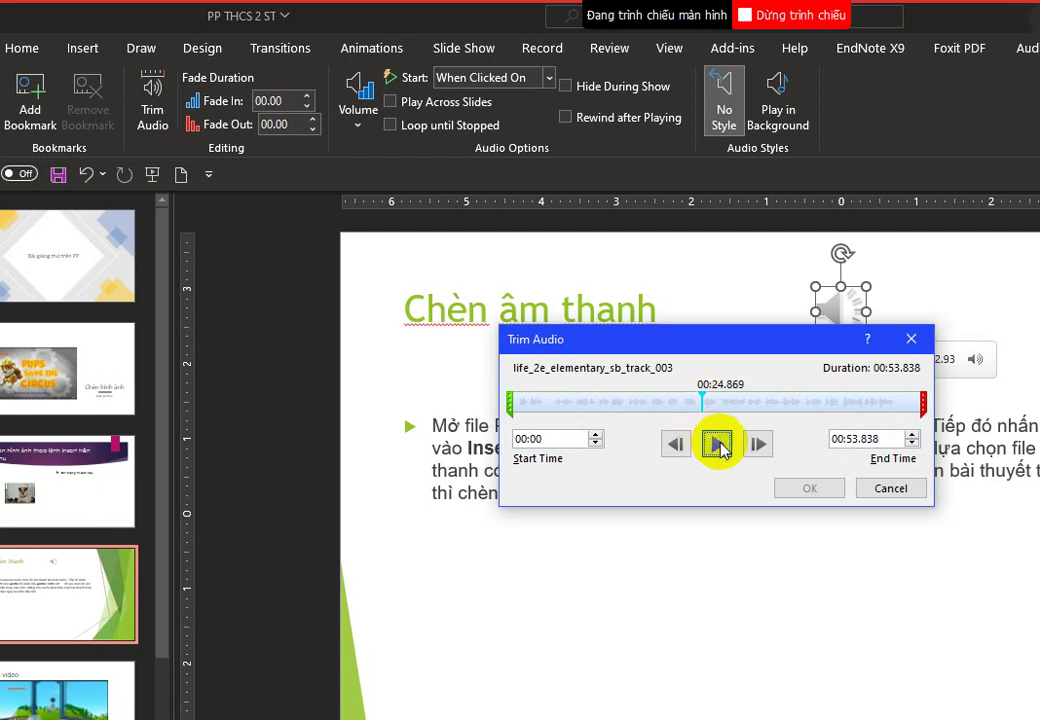
left_click(718, 444)
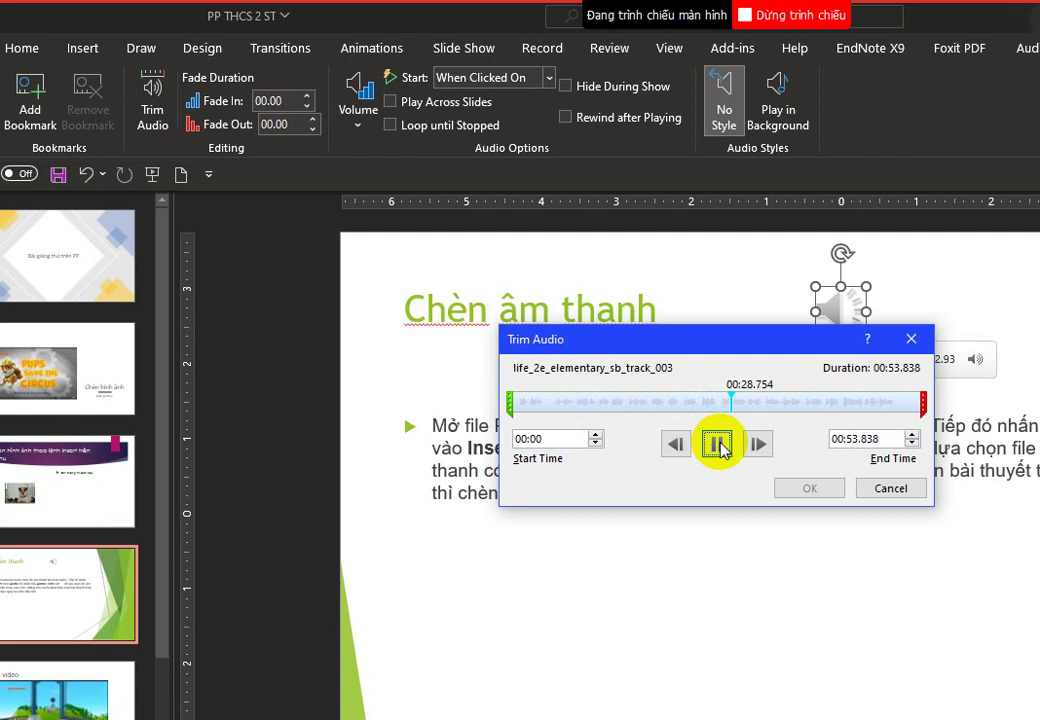
left_click(718, 444)
left_click_drag(731, 398, 720, 397)
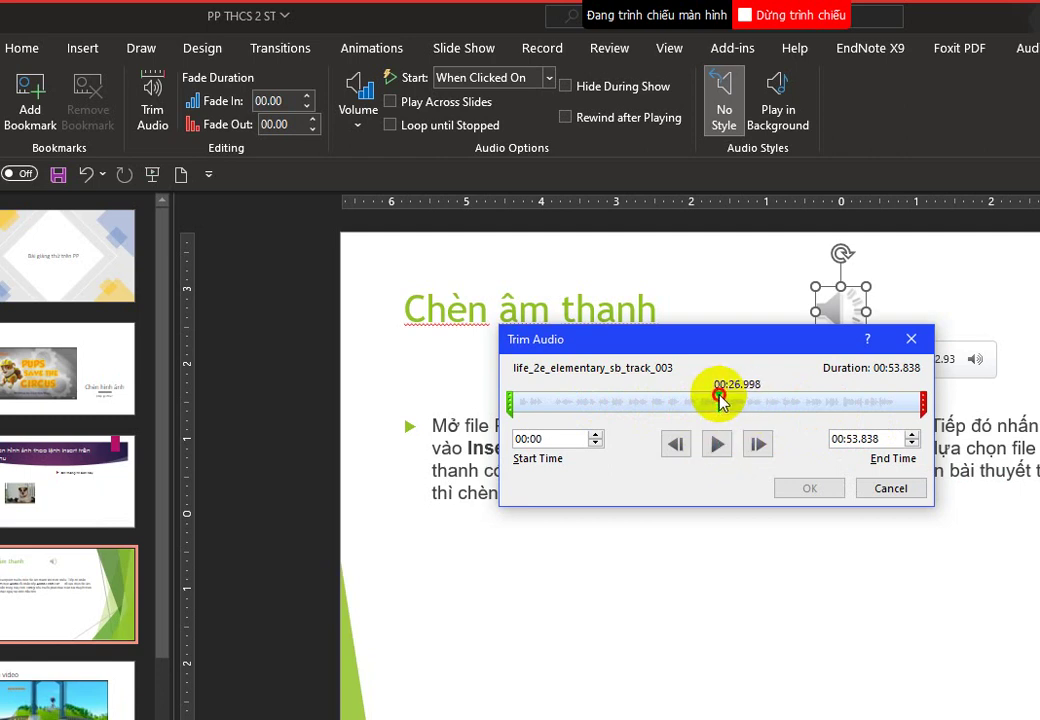
left_click_drag(720, 398, 512, 400)
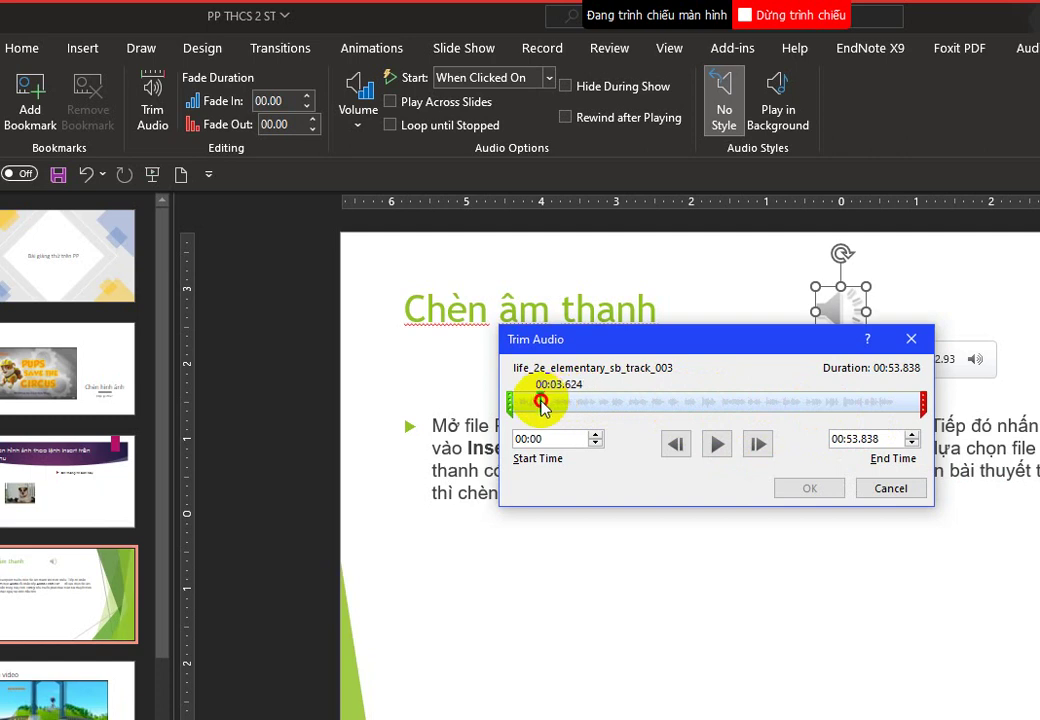
left_click(722, 448)
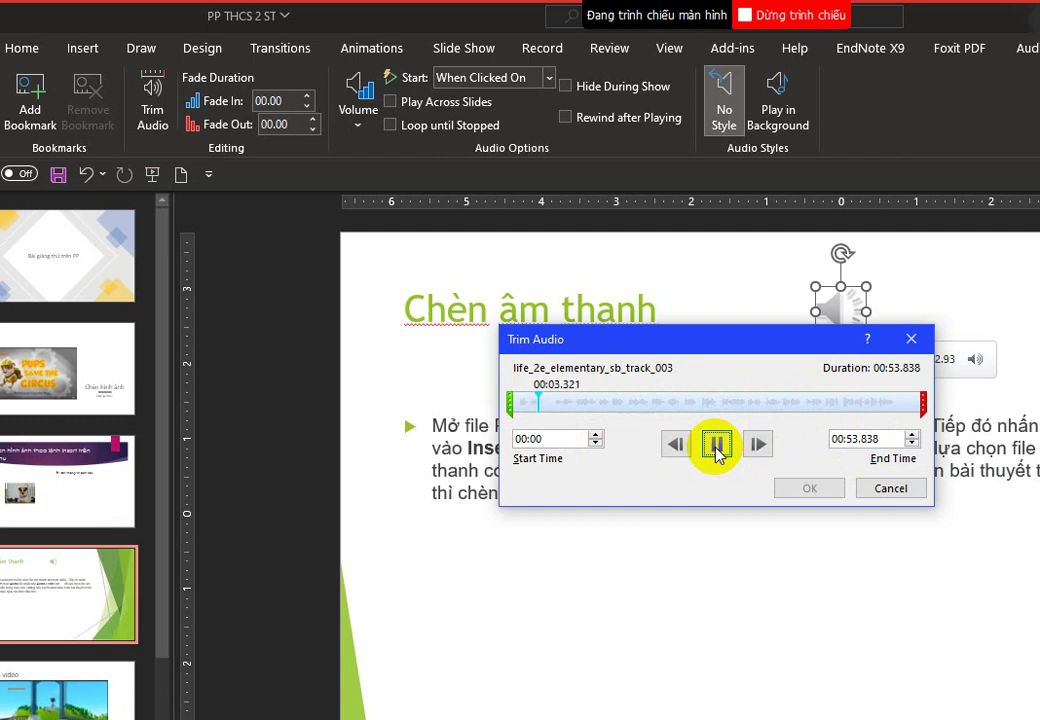
left_click(716, 446)
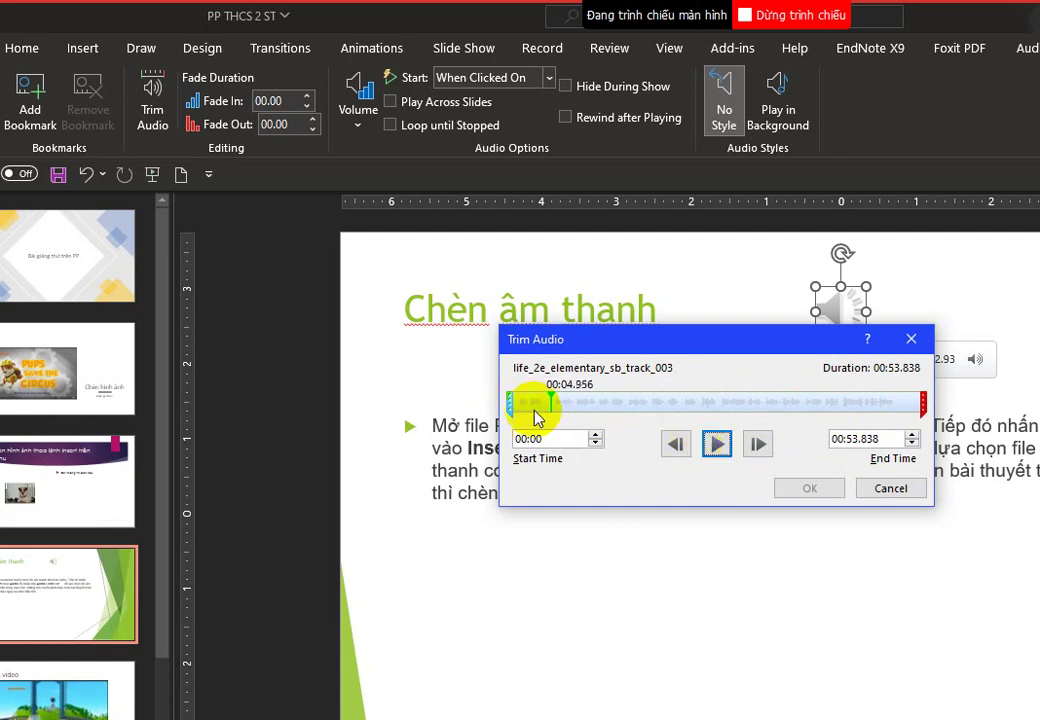
- Drag the green start marker to 00:04.992 and the red end marker to 00:27.819
left_click_drag(511, 402, 549, 407)
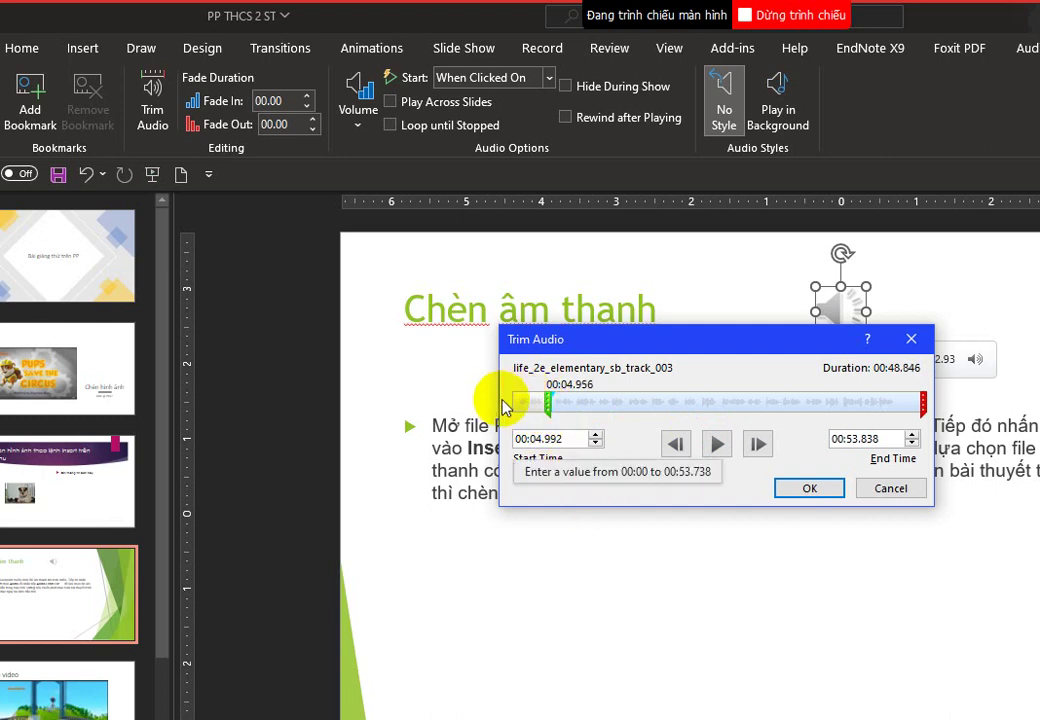
left_click(715, 447)
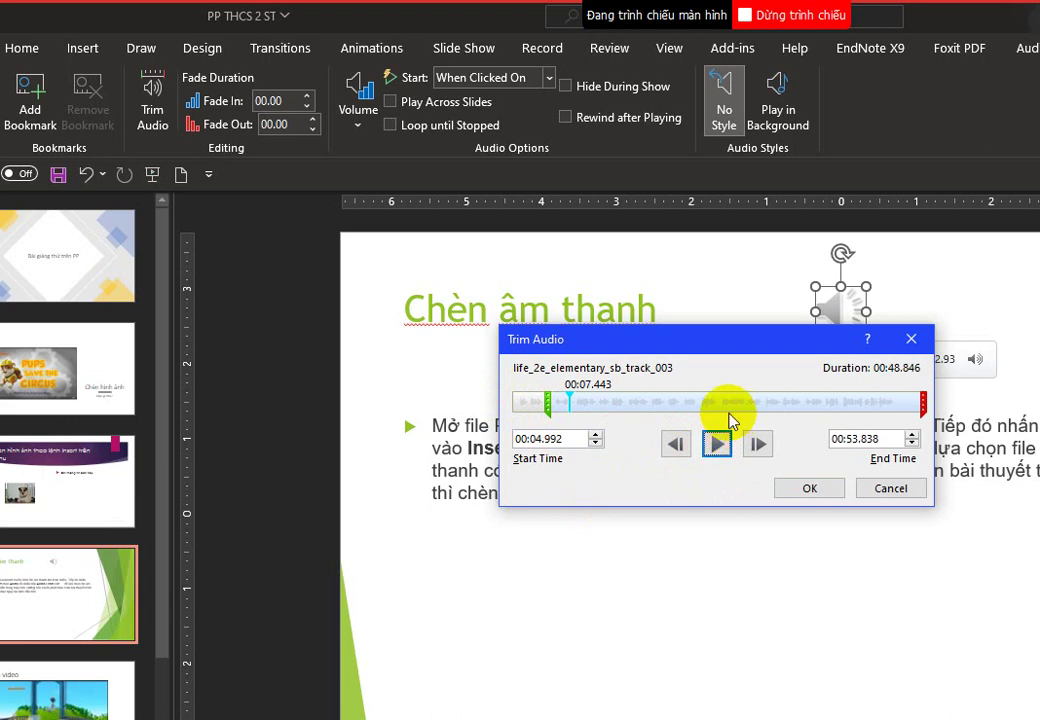
left_click_drag(575, 400, 686, 410)
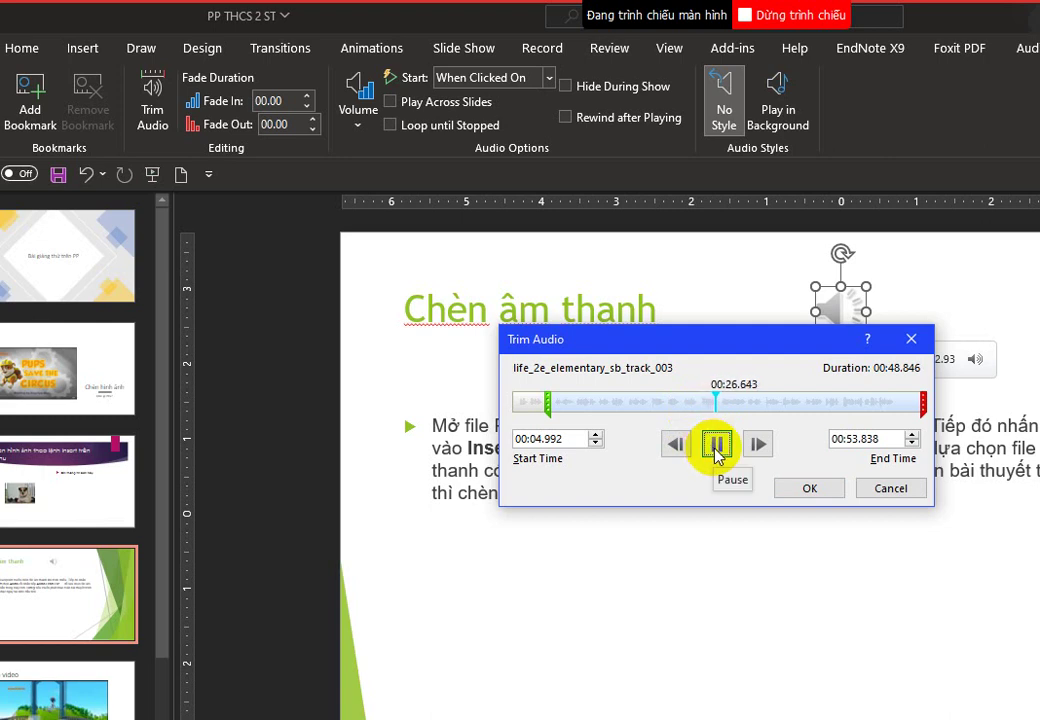
left_click(716, 446)
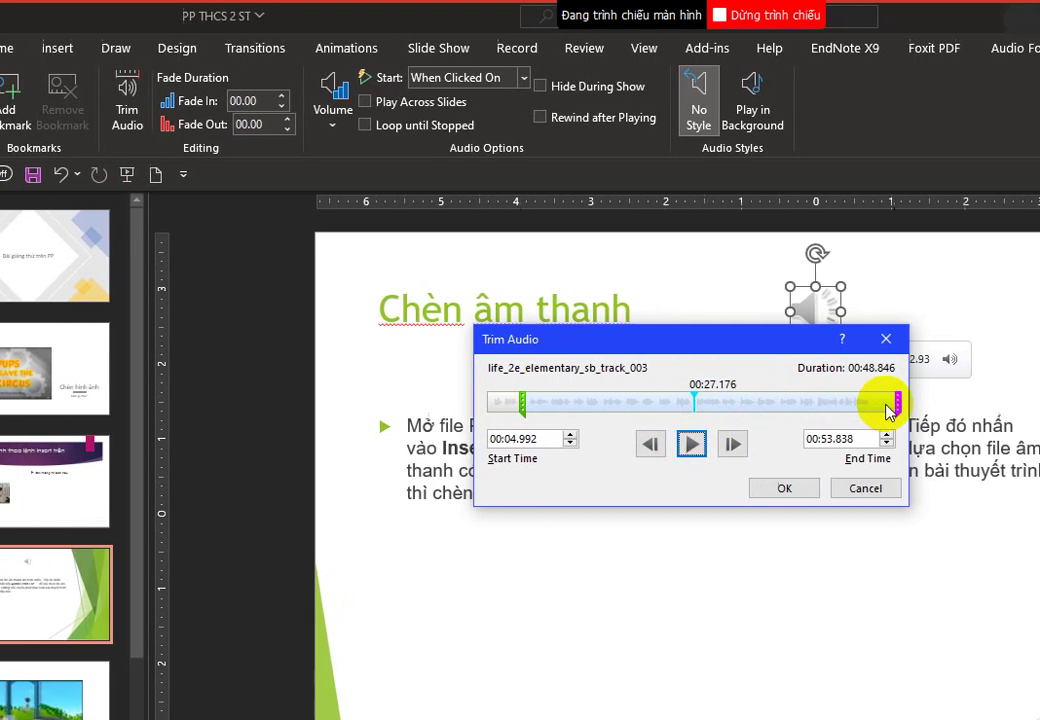
left_click_drag(863, 410, 670, 400)
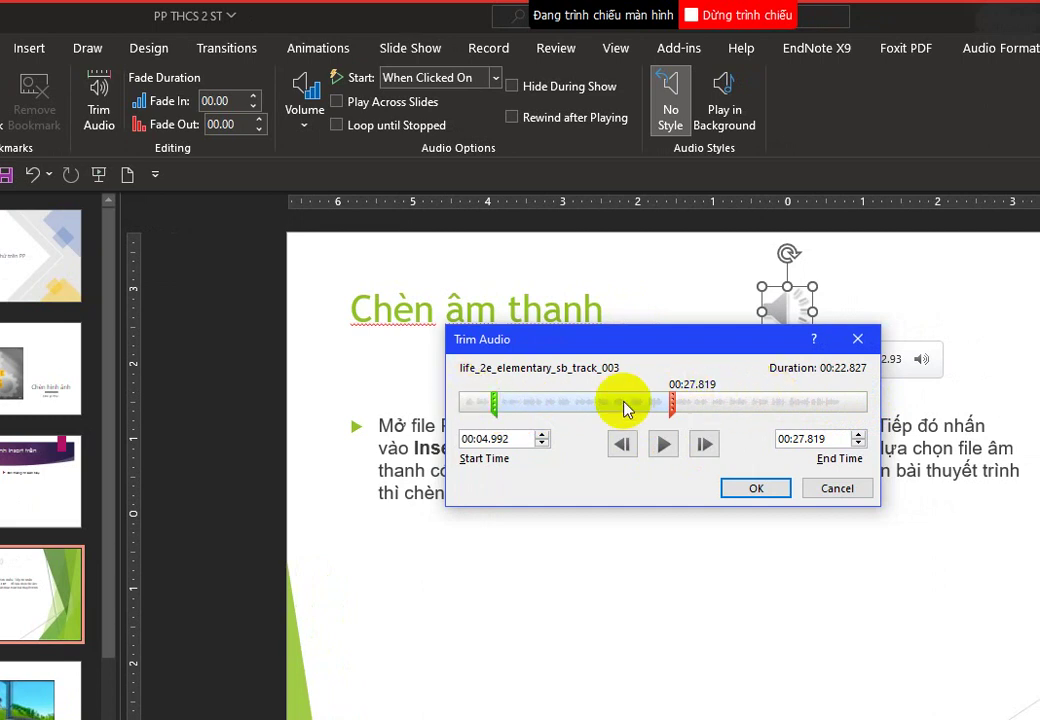
- Confirm the trim and play the 00:22.83 clip on the slide through to its end
left_click(762, 490)
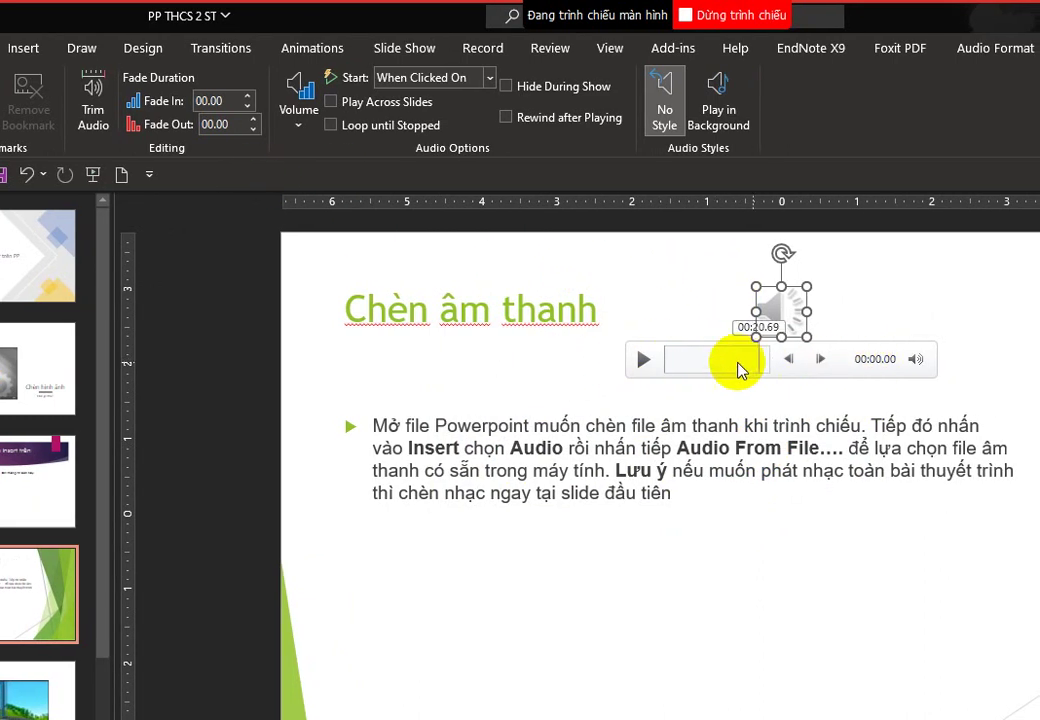
left_click(641, 362)
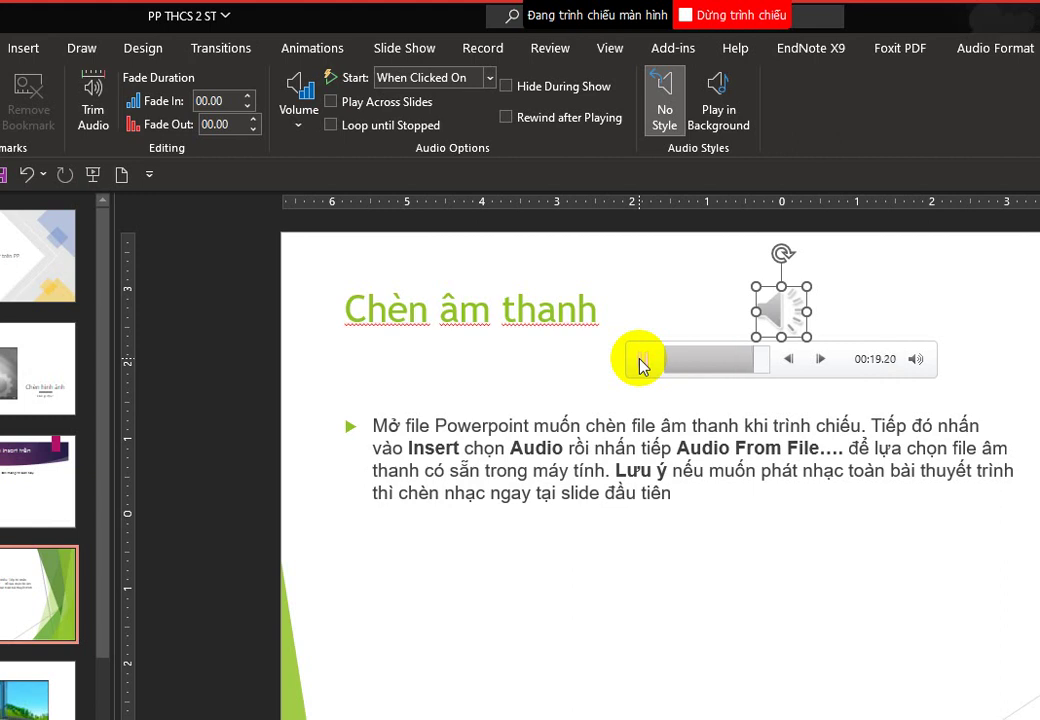
left_click(640, 362)
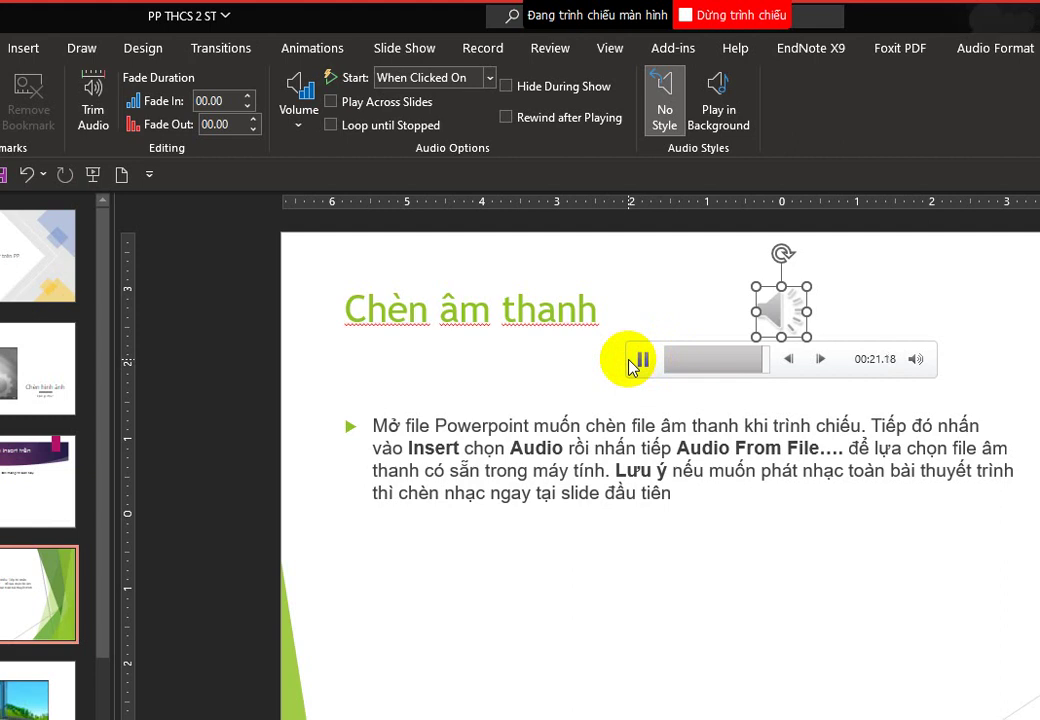
left_click(640, 364)
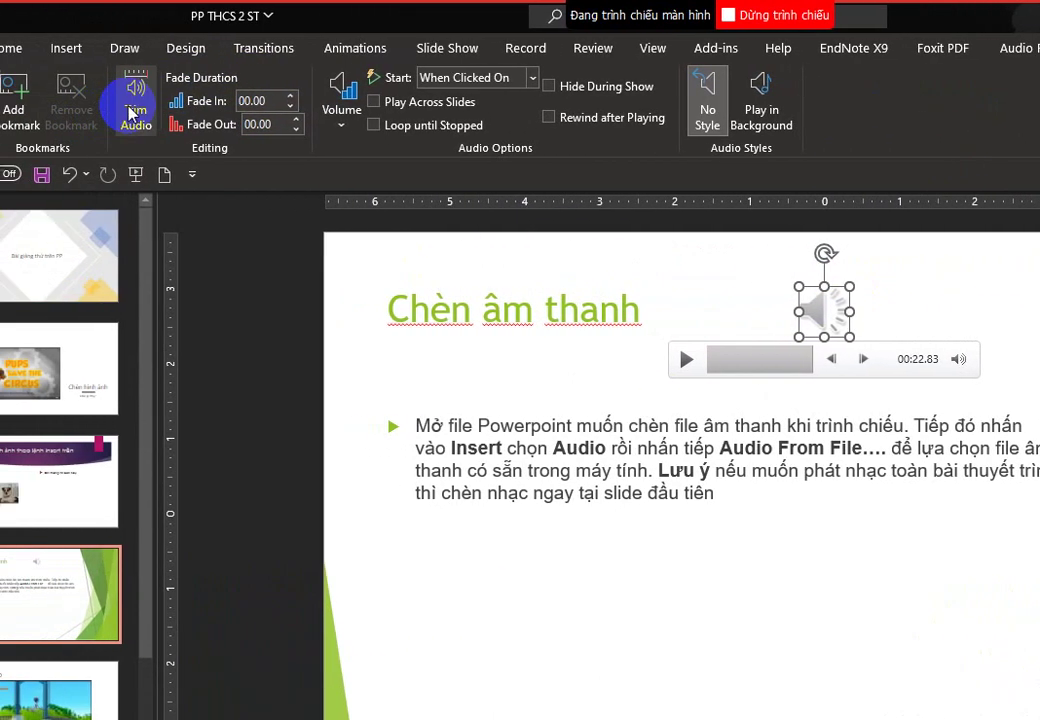
- Reopen Trim Audio, nudge the end marker to 00:27.565, and preview the ending
left_click(163, 100)
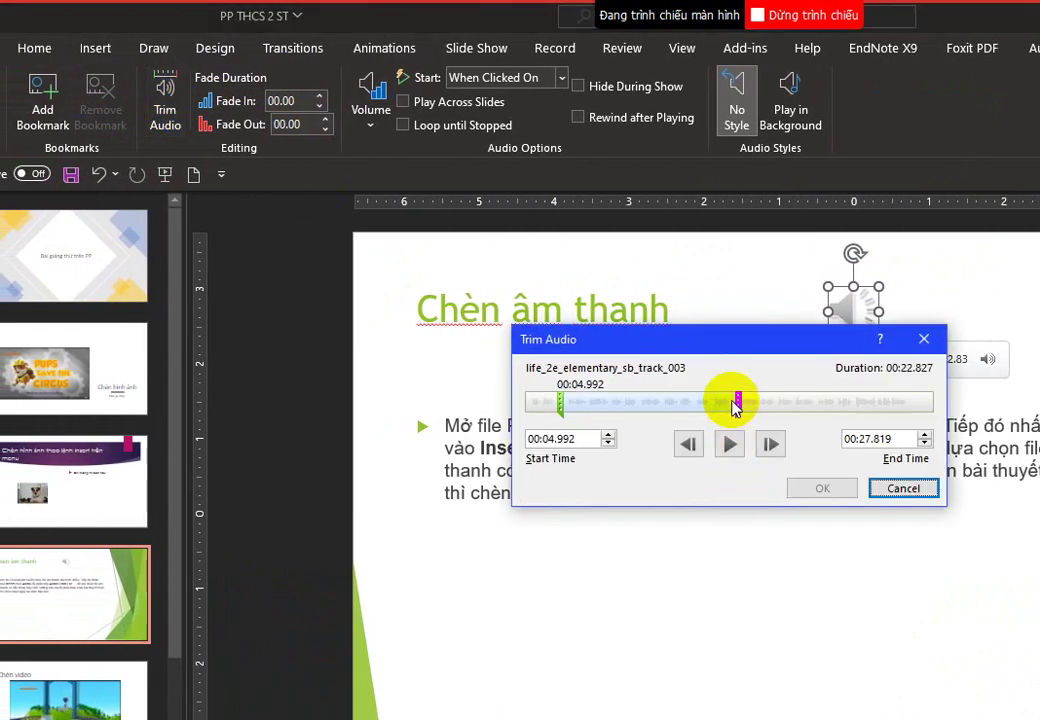
left_click(737, 404)
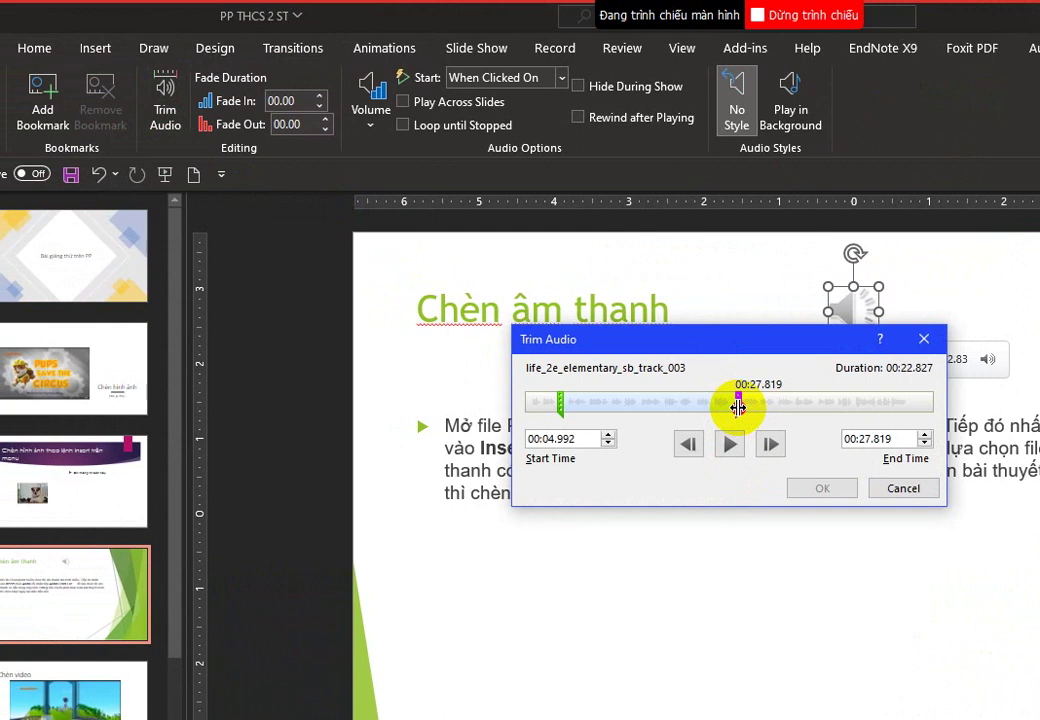
left_click_drag(737, 407, 736, 407)
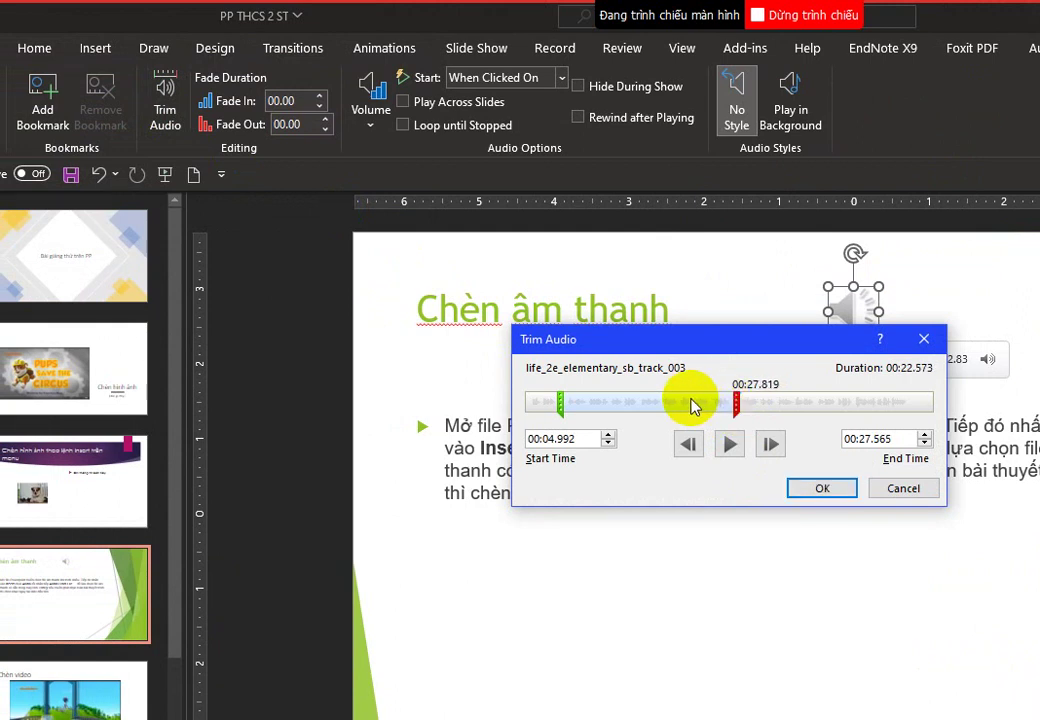
left_click(727, 452)
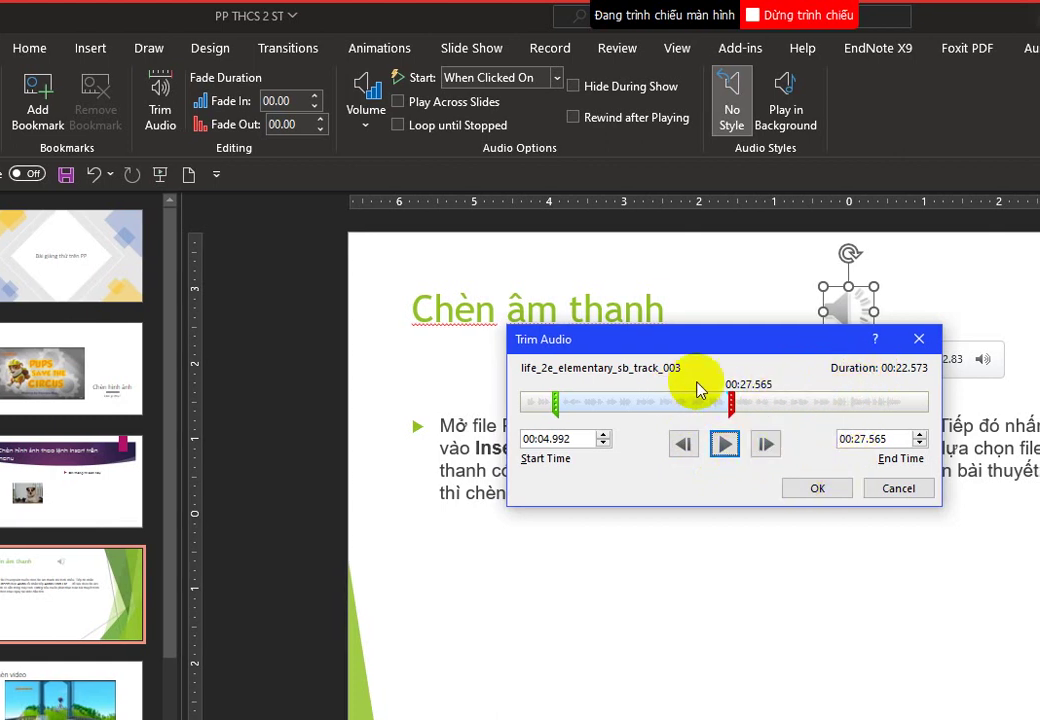
- Confirm the new end time with OK, leaving a 00:22.57 audio clip
left_click(817, 490)
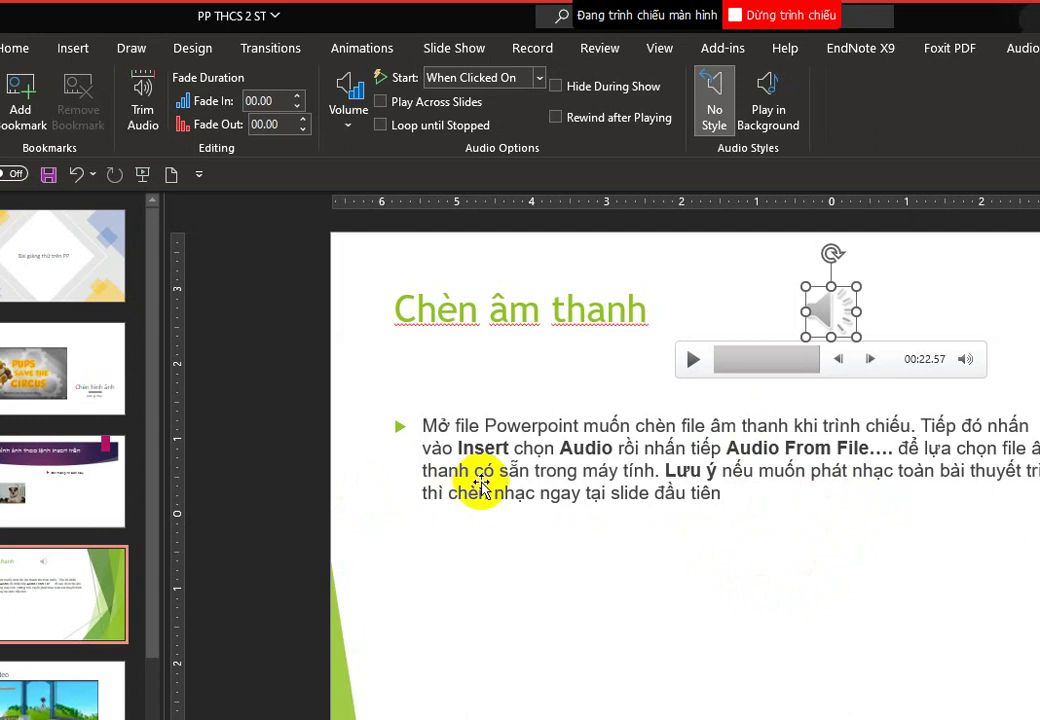
- Add a new blank slide after slide 6
left_click(141, 611)
key("Return")
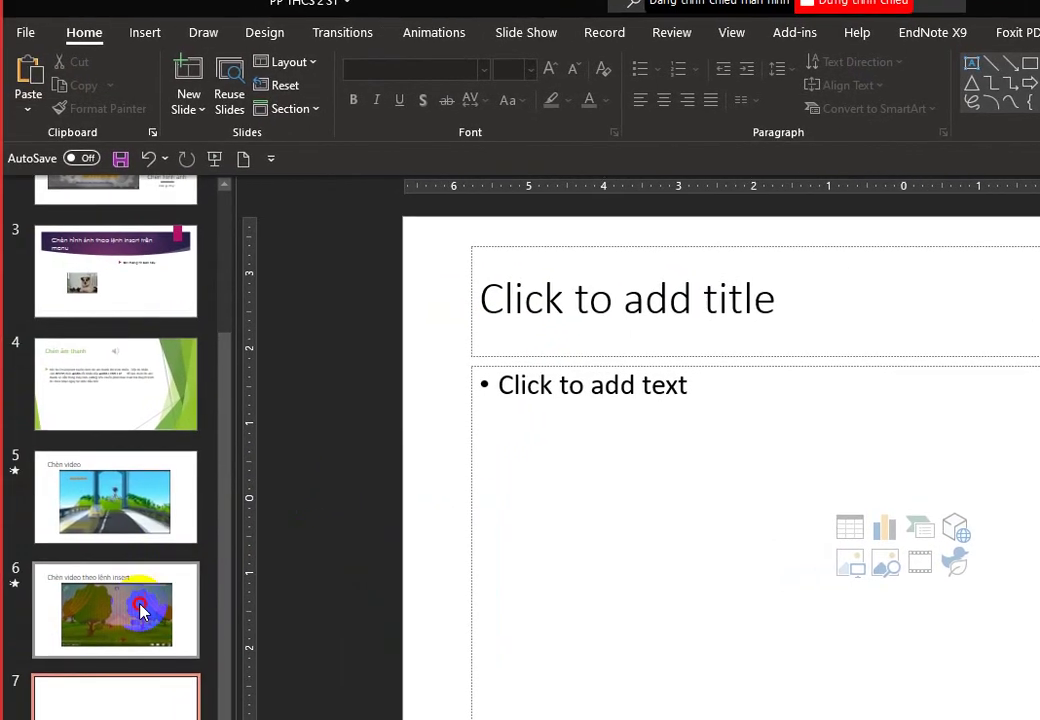
left_click(141, 611)
- Select the video on the Chèn video slide and show its Playback options
left_click(135, 520)
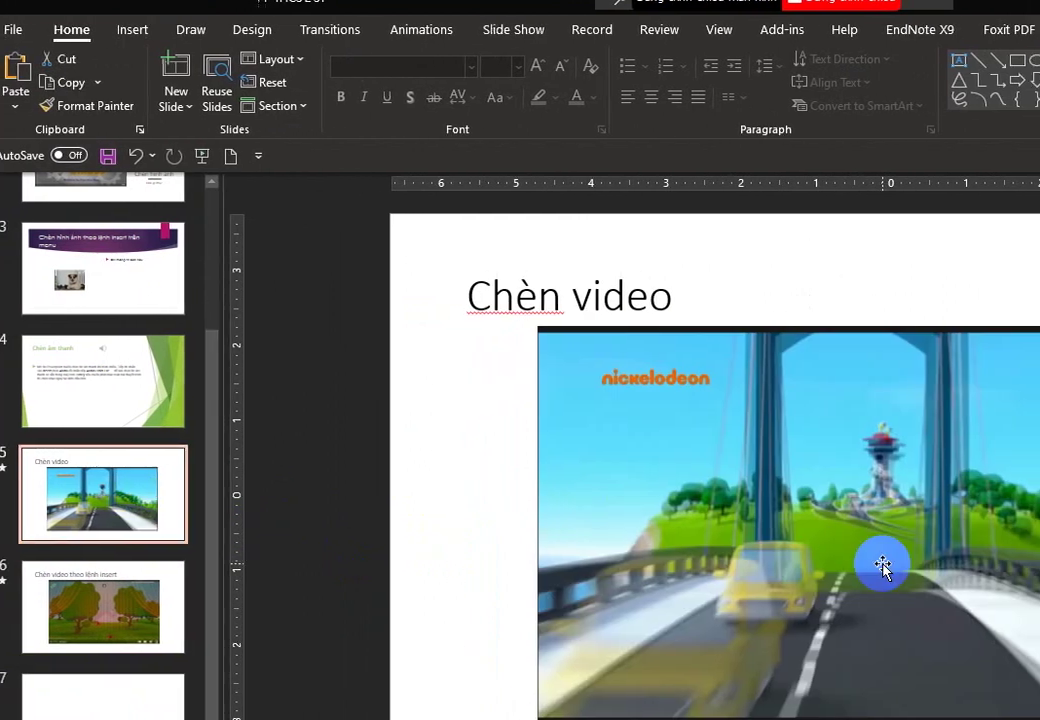
left_click(882, 565)
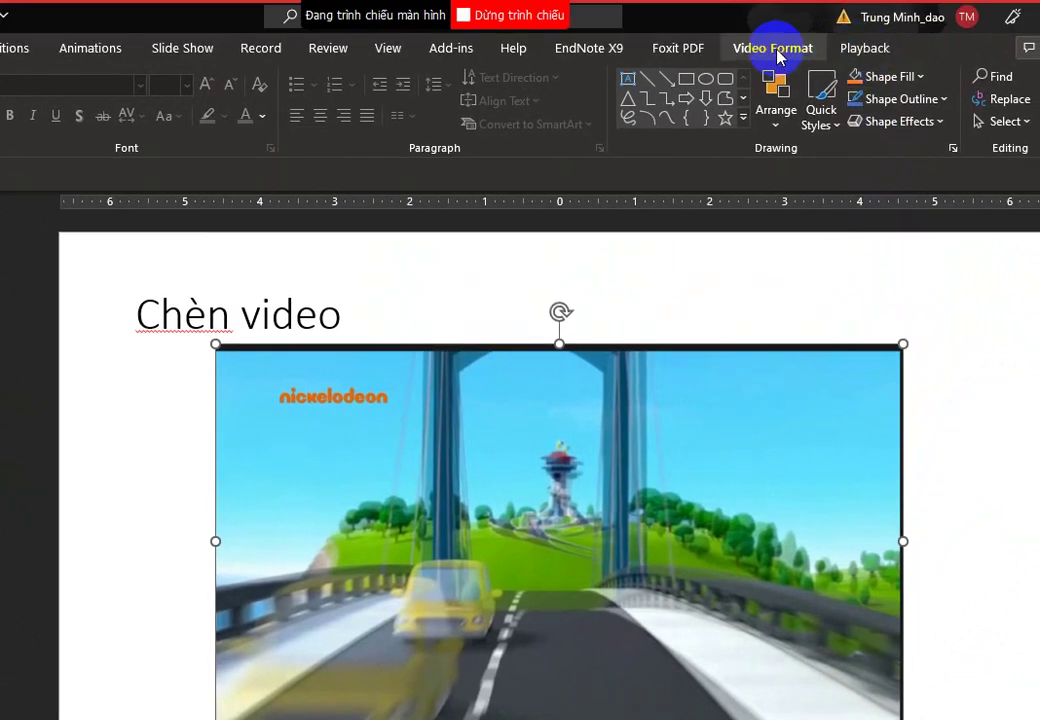
left_click(776, 48)
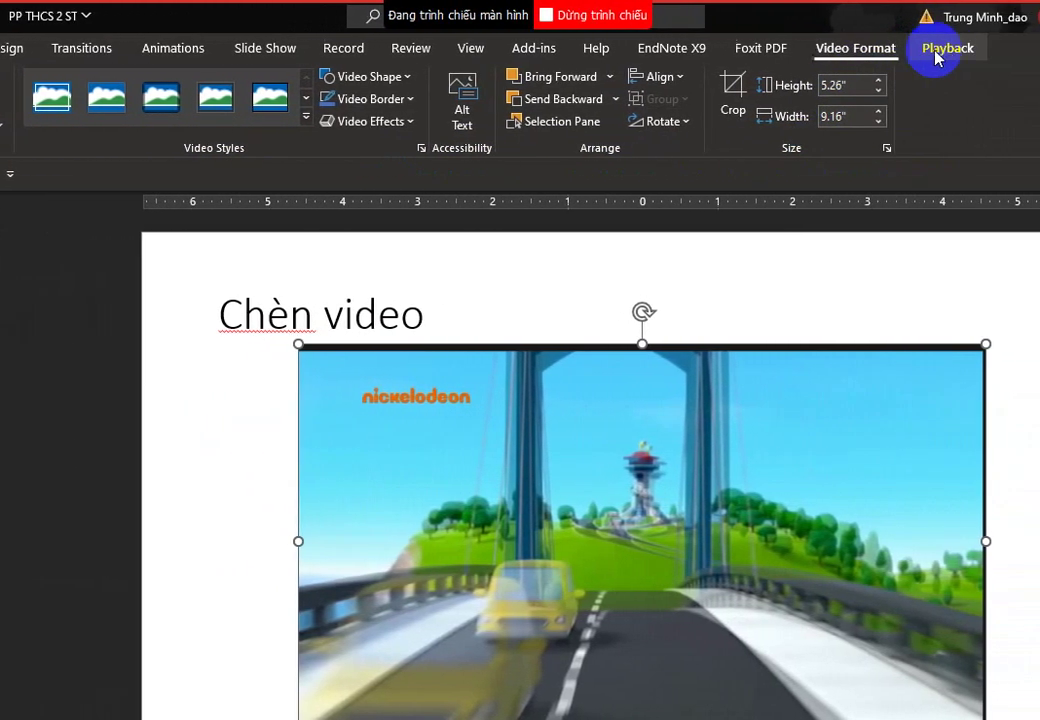
left_click(993, 48)
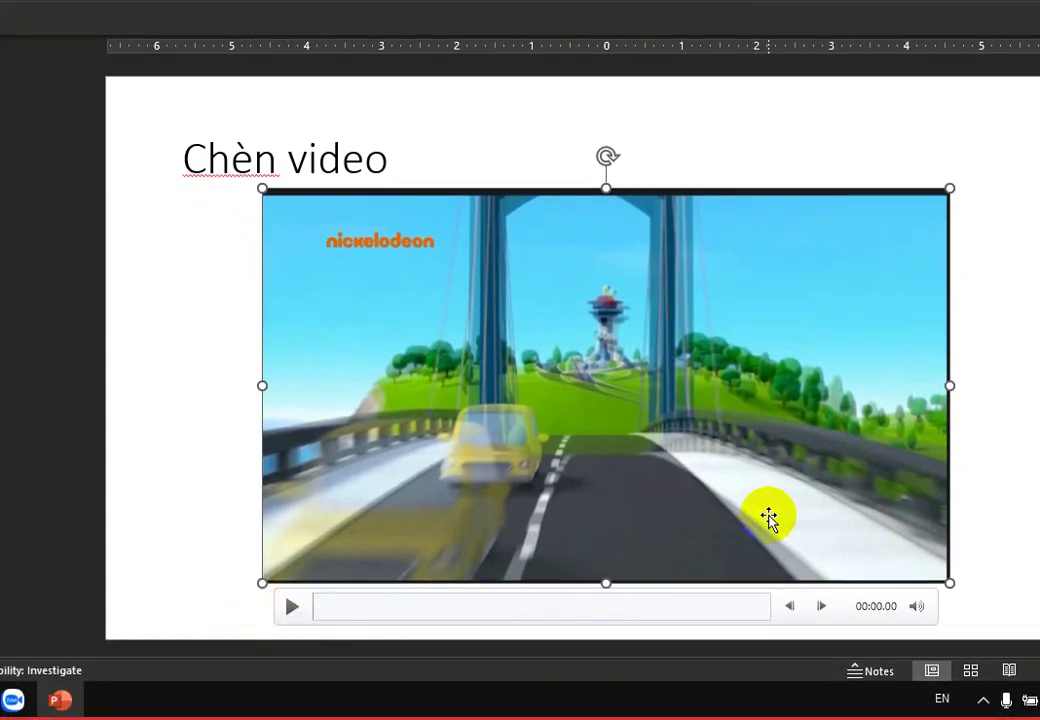
left_click_drag(768, 517, 769, 436)
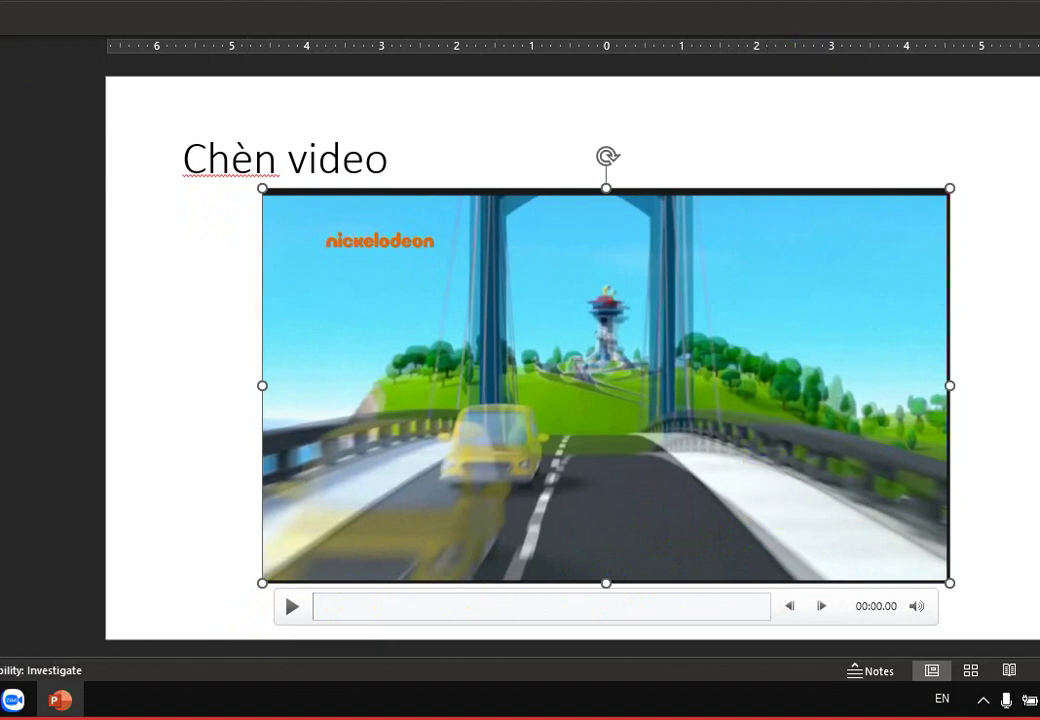
left_click(868, 62)
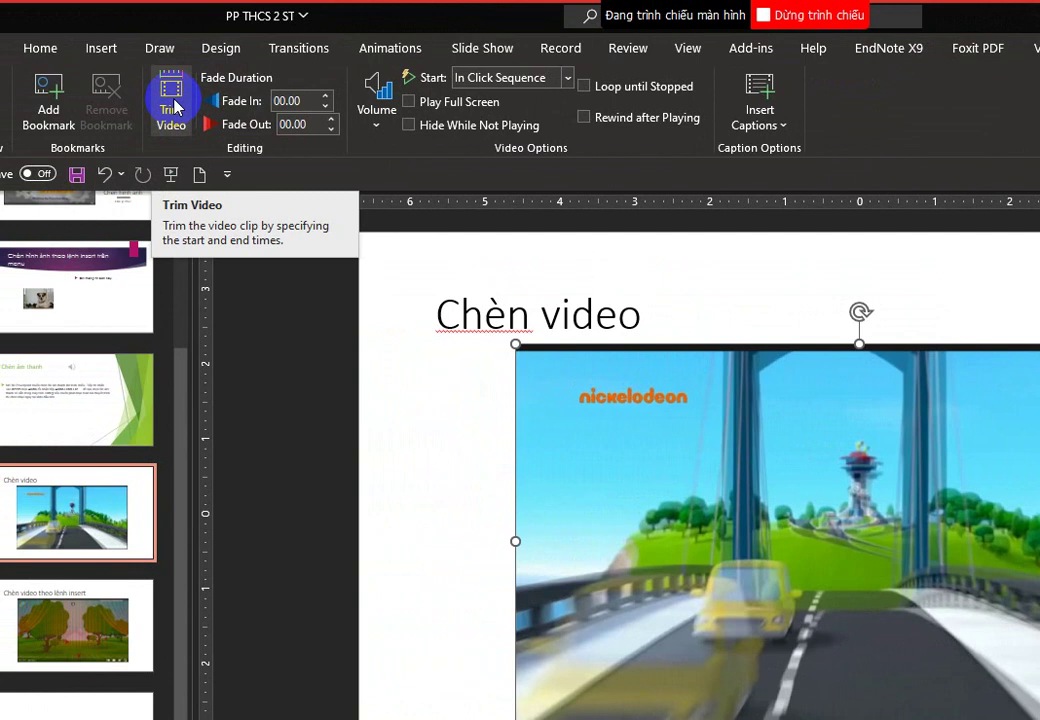
- Open Trim Video for demo1 and pull the end marker to 00:35.303, previewing the ending
left_click(174, 104)
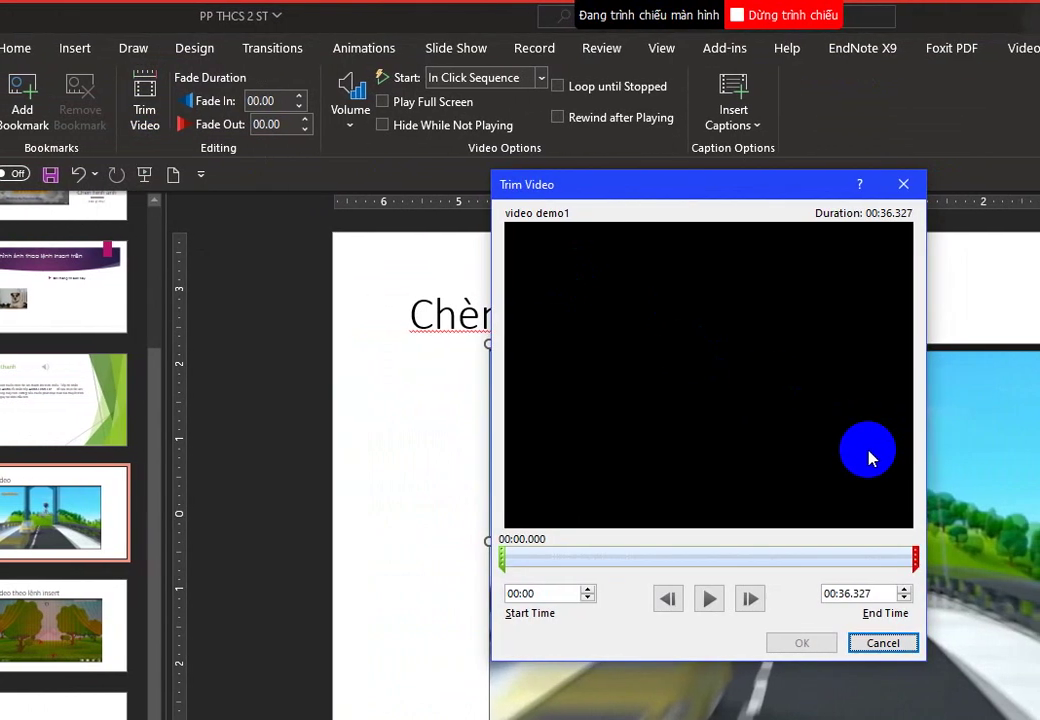
left_click(868, 545)
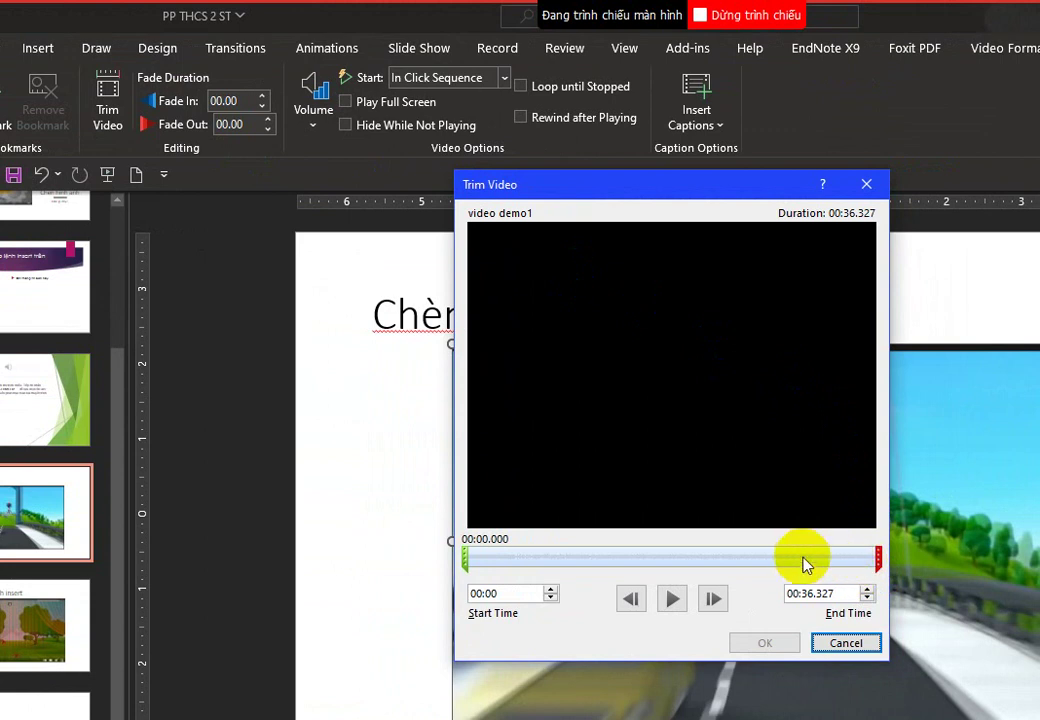
left_click(806, 565)
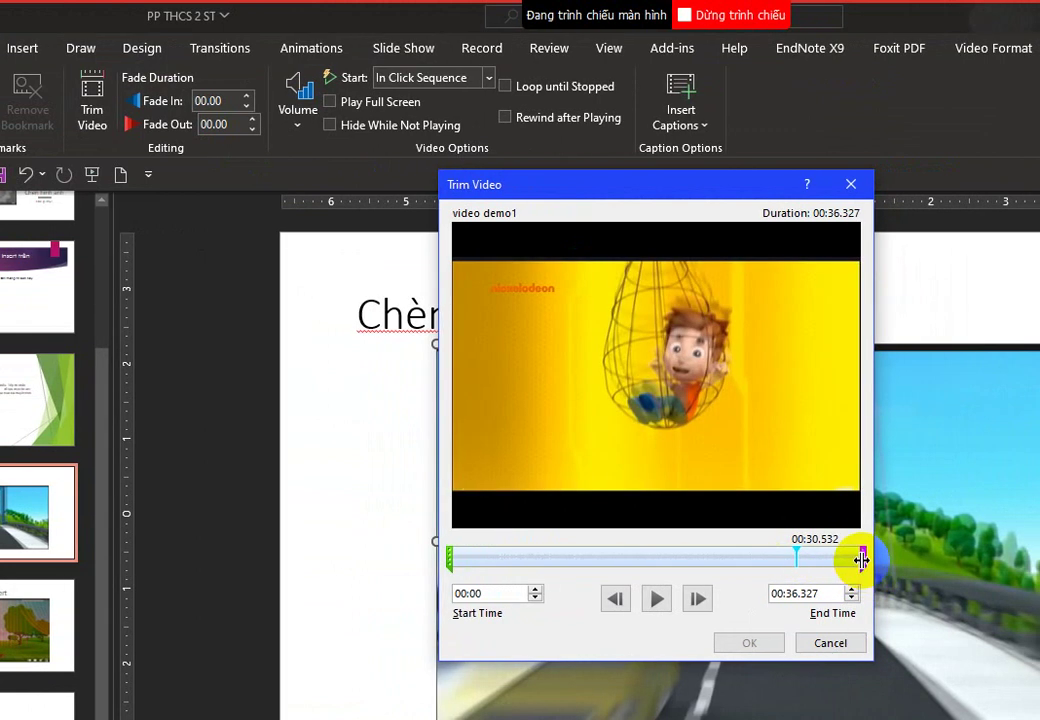
left_click_drag(861, 557, 829, 560)
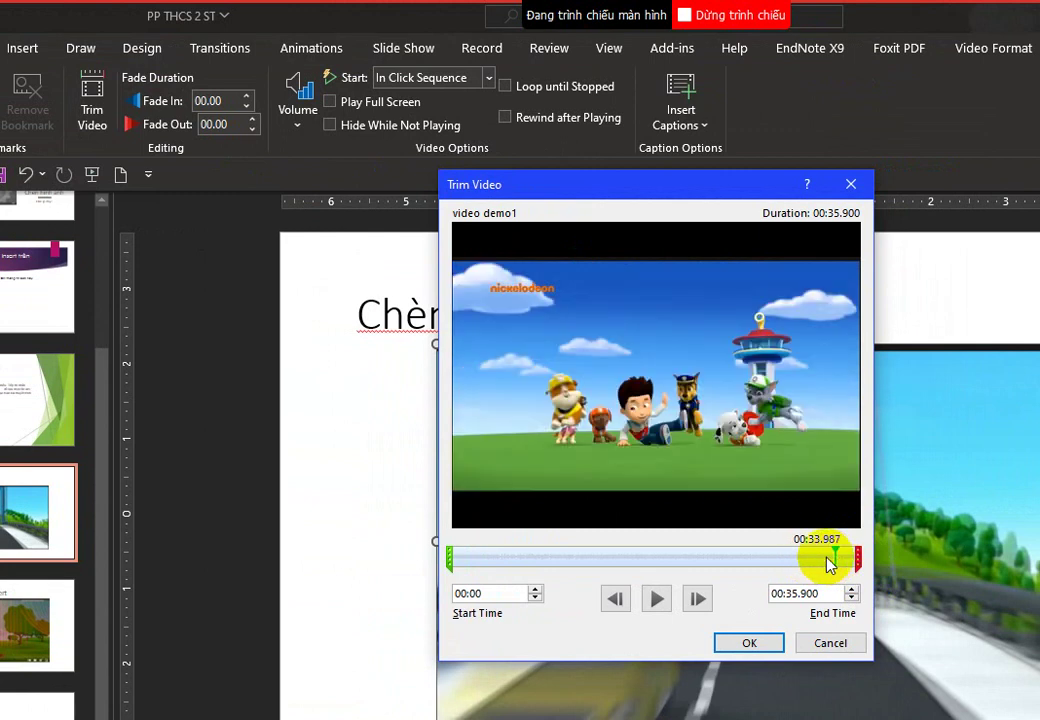
left_click(657, 598)
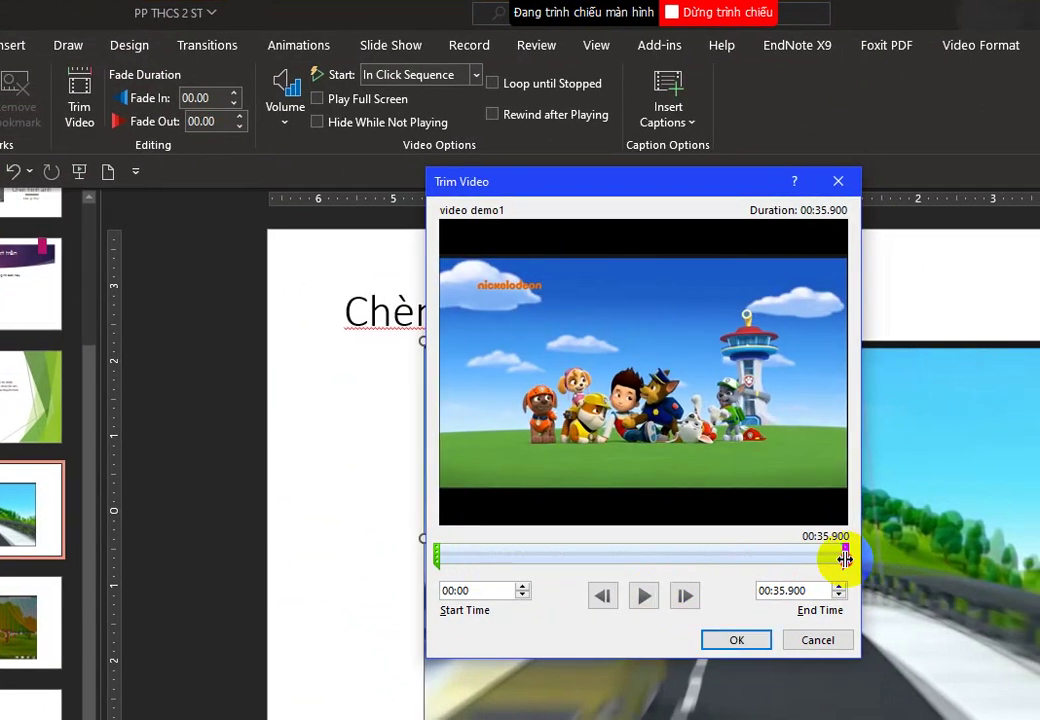
left_click_drag(845, 560, 838, 557)
left_click(766, 555)
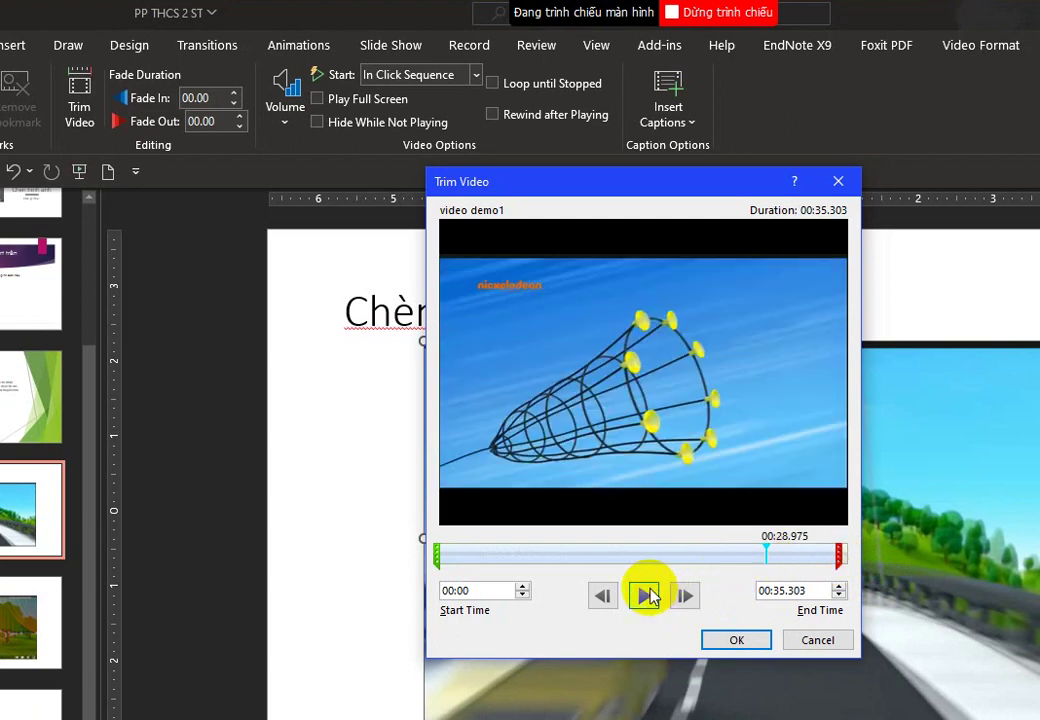
left_click(650, 596)
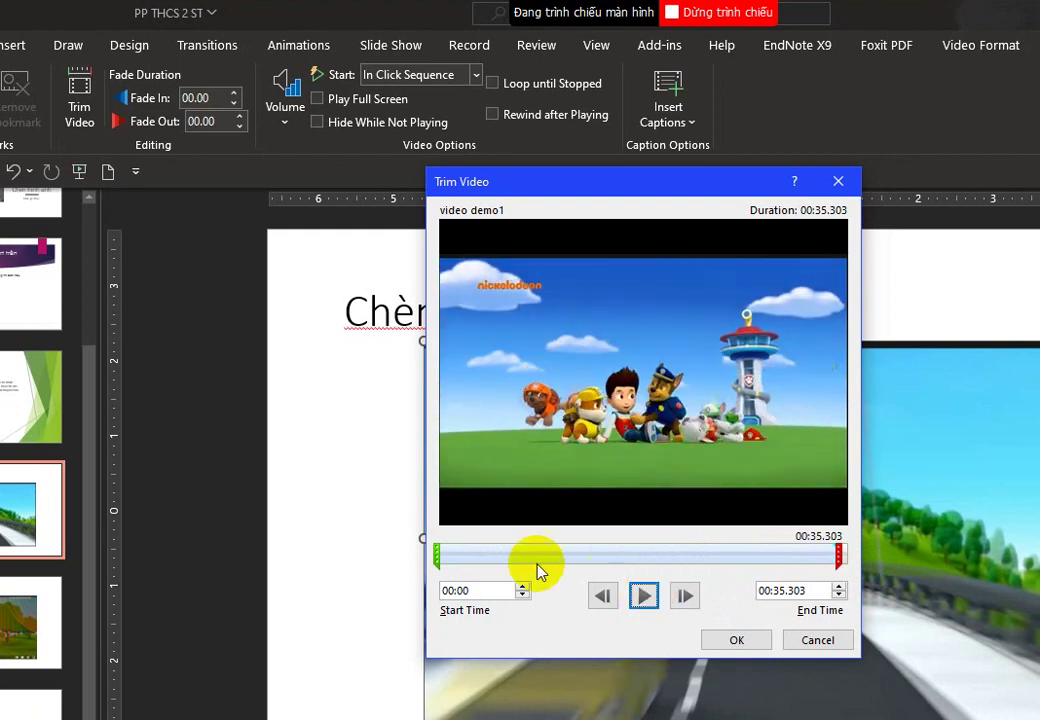
- Preview the clip's opening and move the start marker to about 00:01.5
left_click(497, 556)
left_click(602, 595)
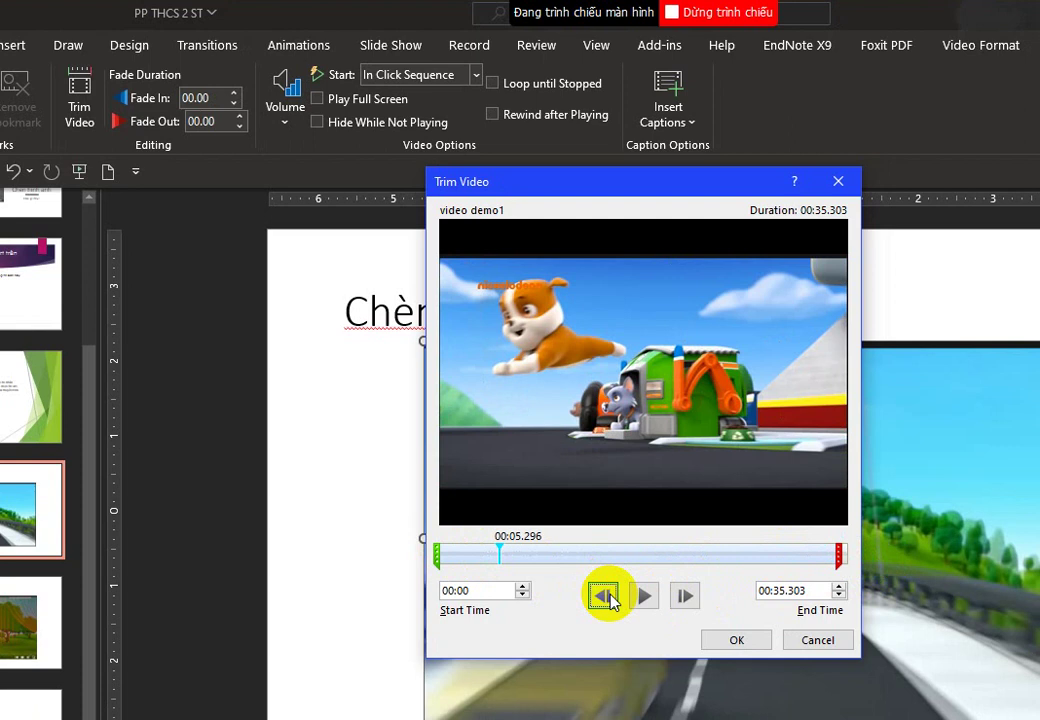
left_click(450, 558)
left_click(442, 555)
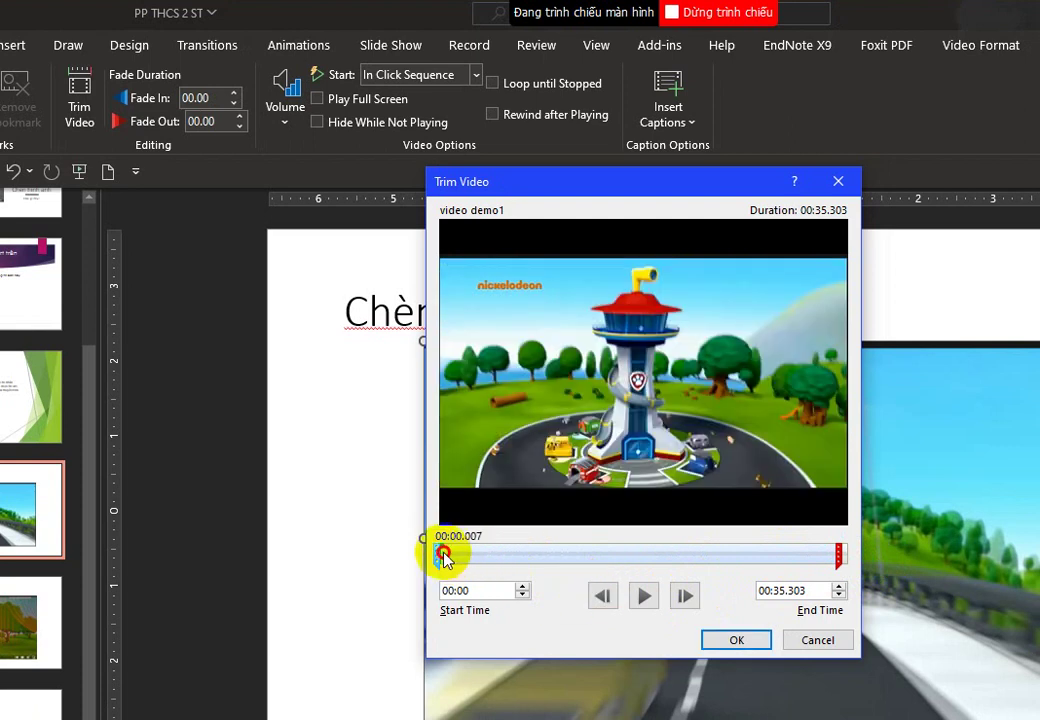
left_click(644, 595)
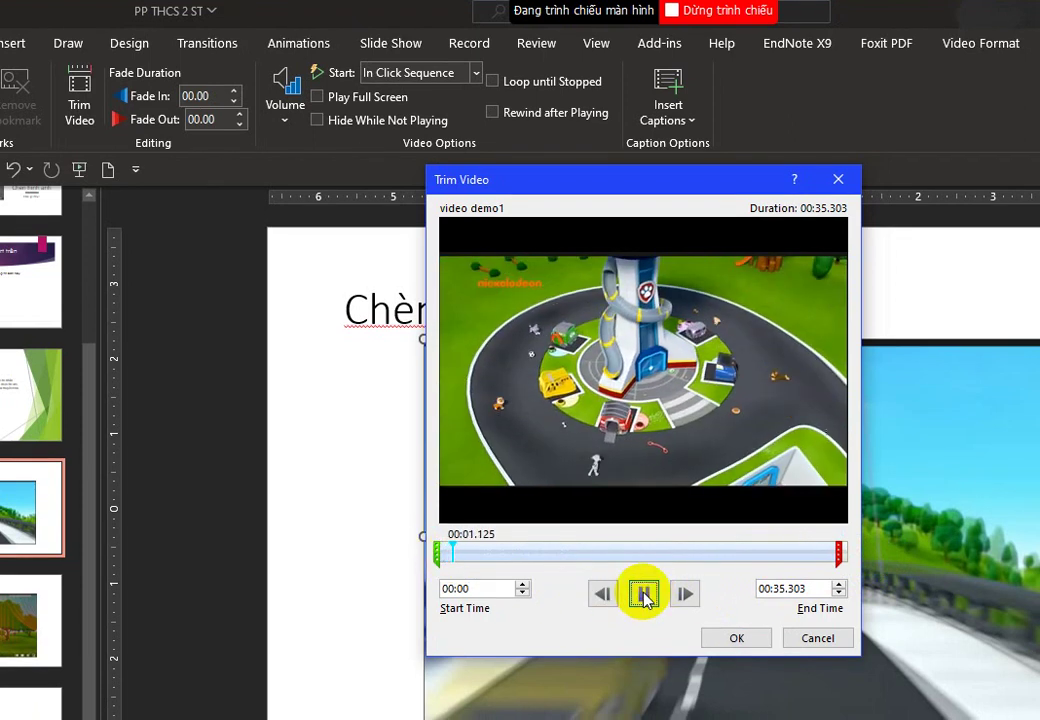
left_click(644, 595)
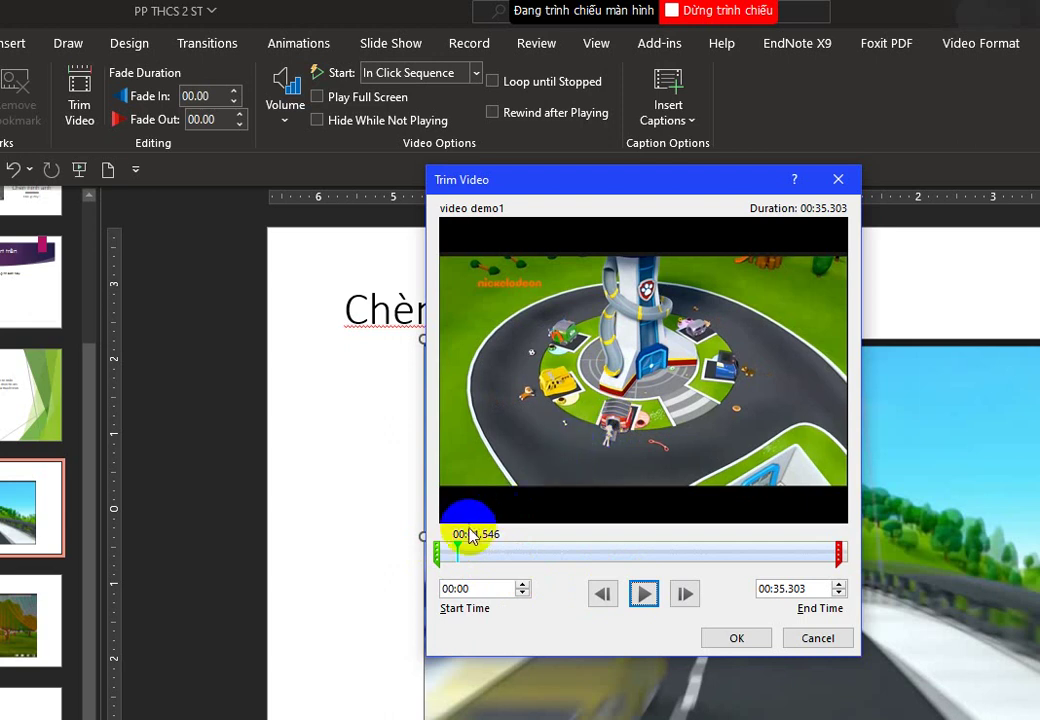
left_click_drag(437, 551, 455, 555)
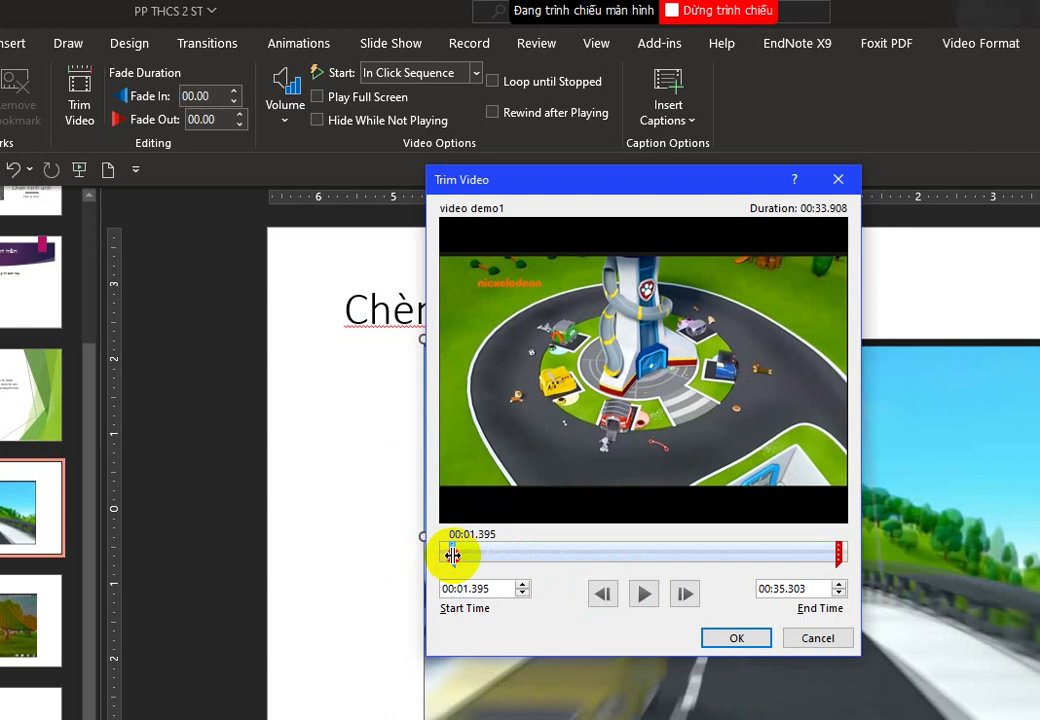
left_click(455, 553)
- Shift the start marker to 00:03.518 and the end marker to 00:35.660, previewing the end frames
mouse_move(453, 552)
left_mouse_down()
mouse_move(508, 557)
mouse_move(455, 553)
mouse_move(479, 553)
left_mouse_up()
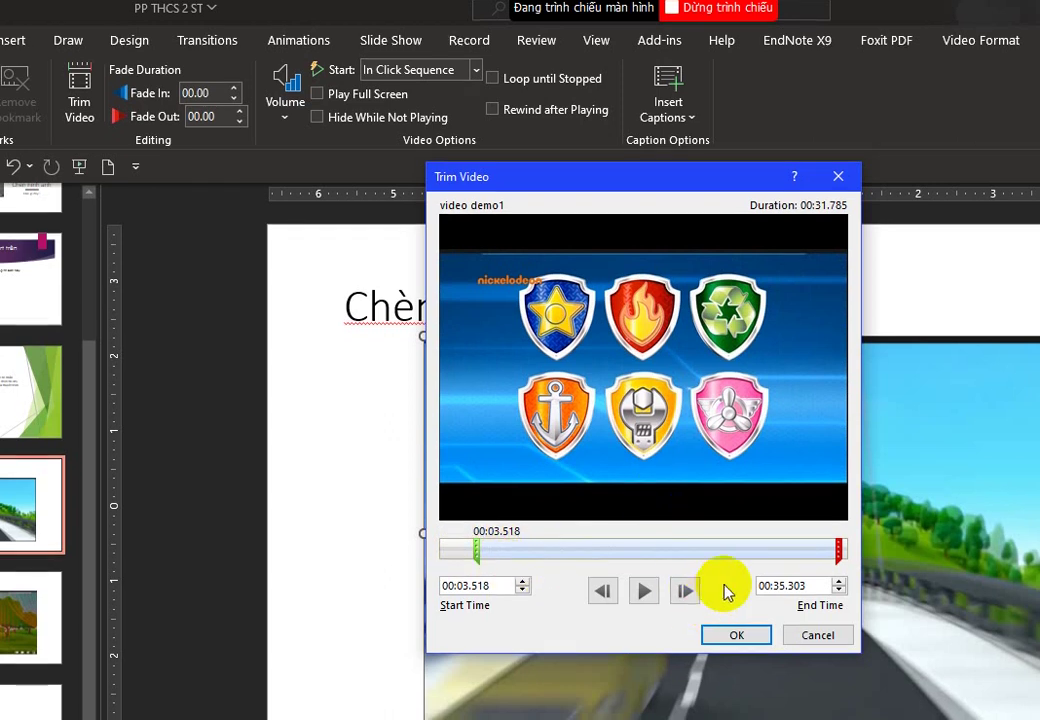
left_click(835, 552)
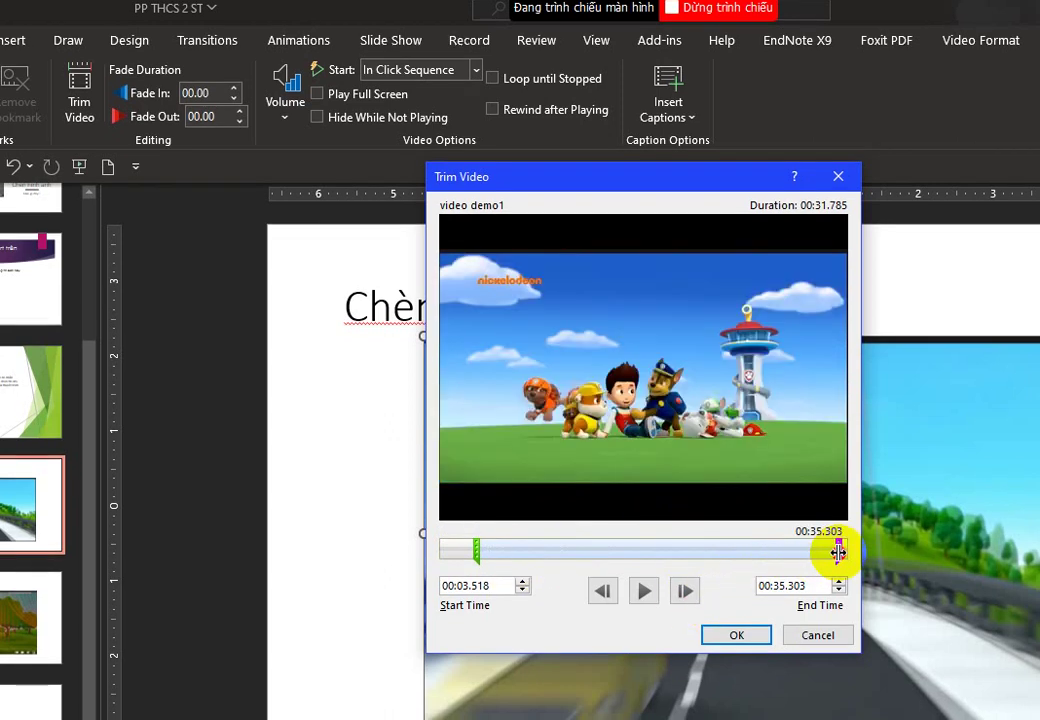
mouse_move(838, 552)
left_mouse_down()
mouse_move(826, 553)
mouse_move(842, 557)
left_mouse_up()
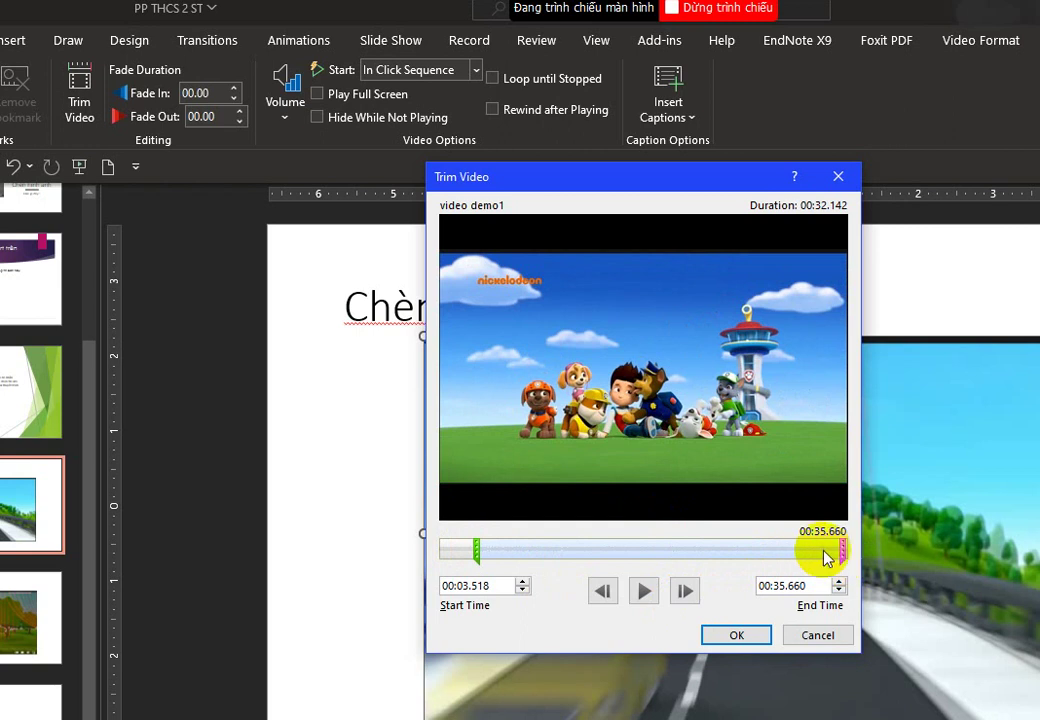
left_click(820, 556)
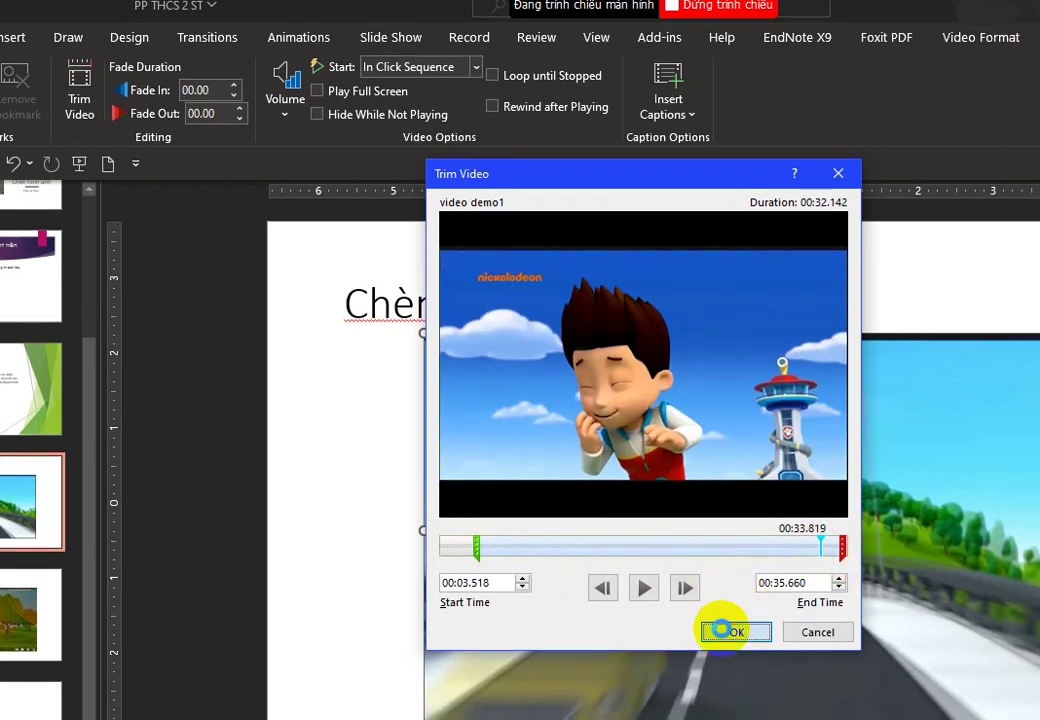
- Apply the 00:03.518–00:35.660 trim, then reopen Trim Video and play the trimmed ending
left_click(722, 631)
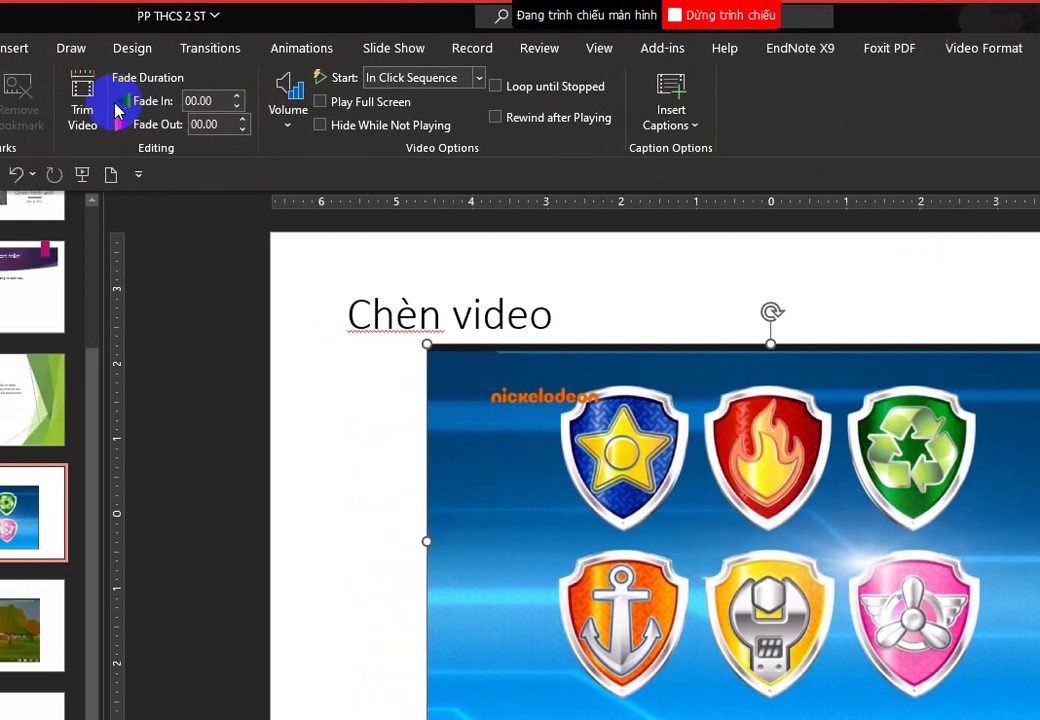
left_click(21, 99)
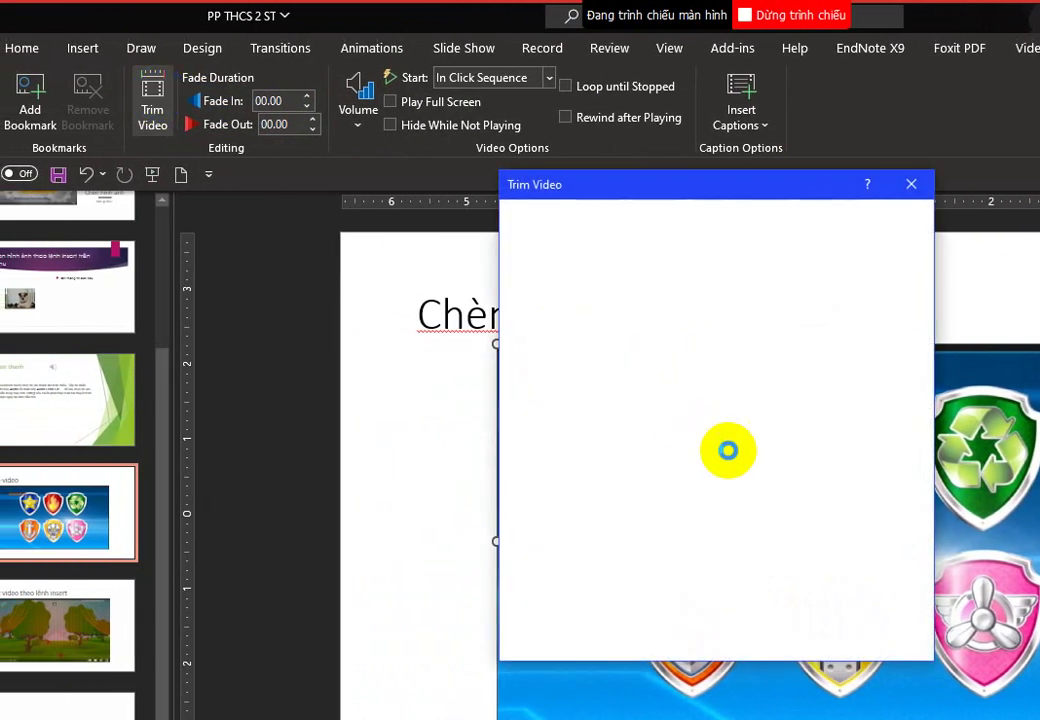
left_click(869, 558)
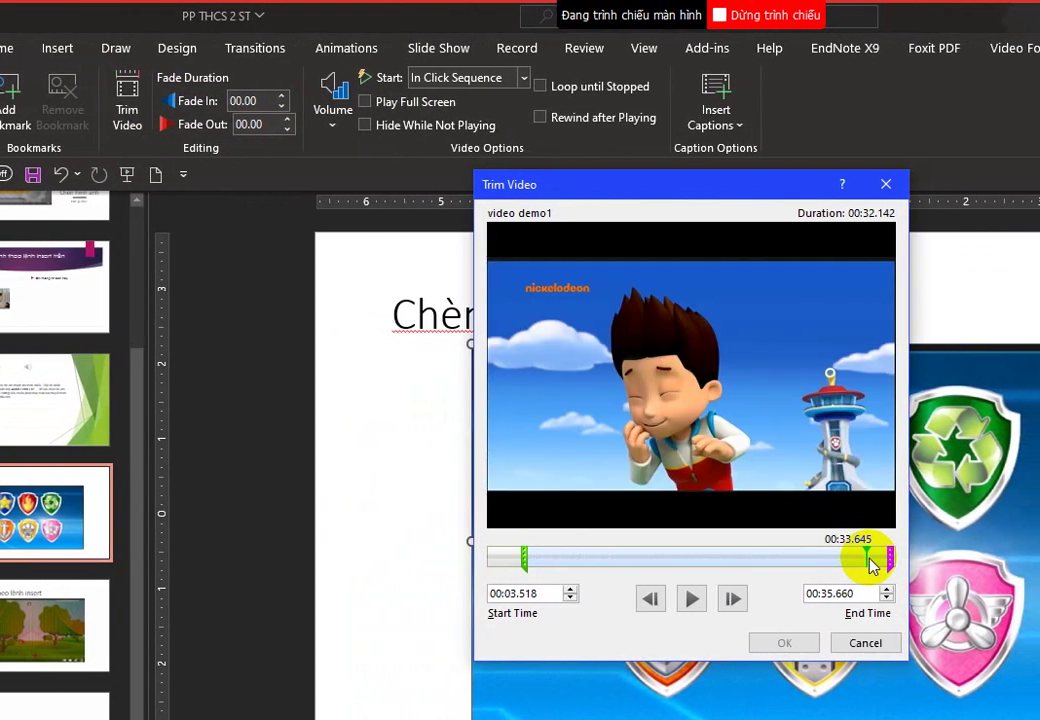
left_click(691, 598)
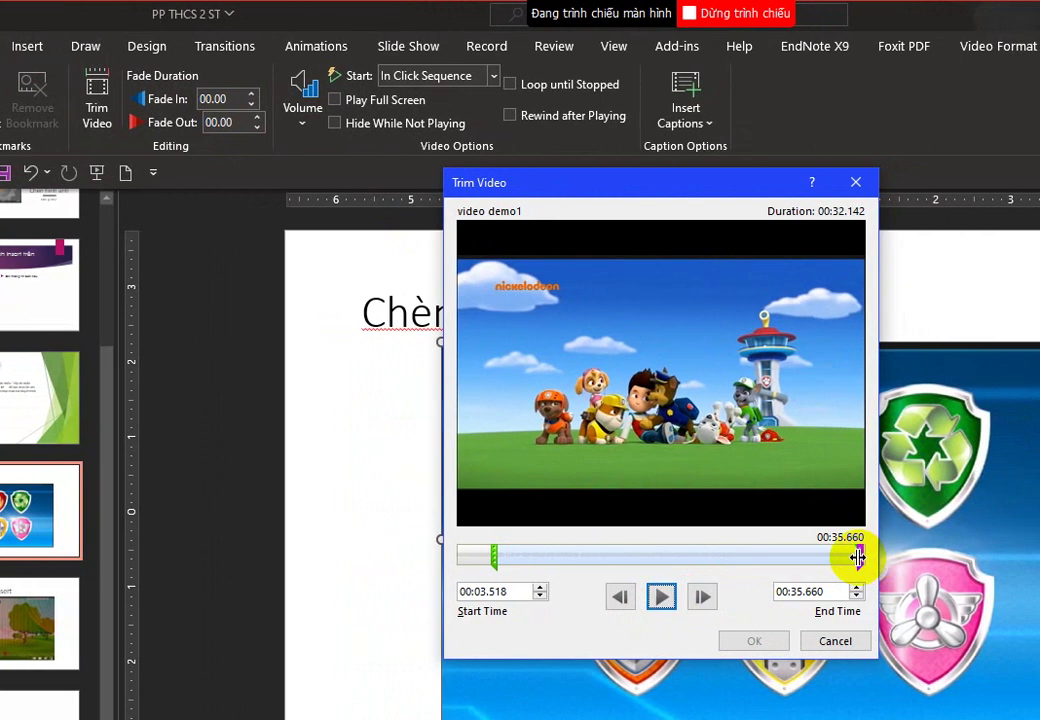
- Recheck the end point and cancel Trim Video, leaving the trim unchanged
left_click(564, 506)
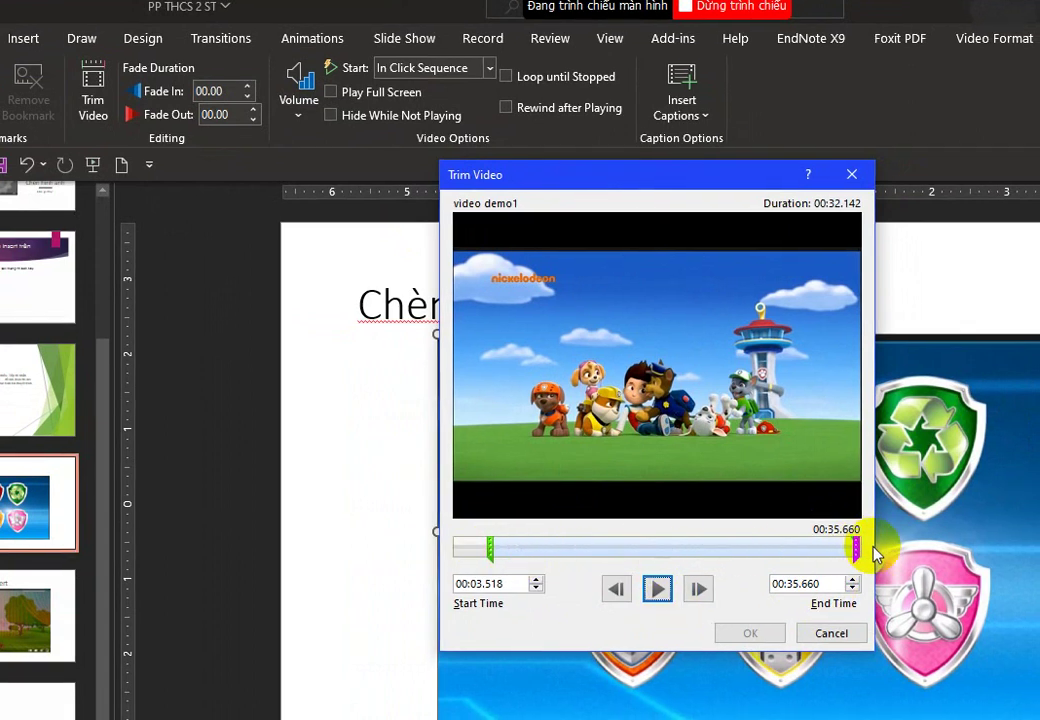
left_click(859, 546)
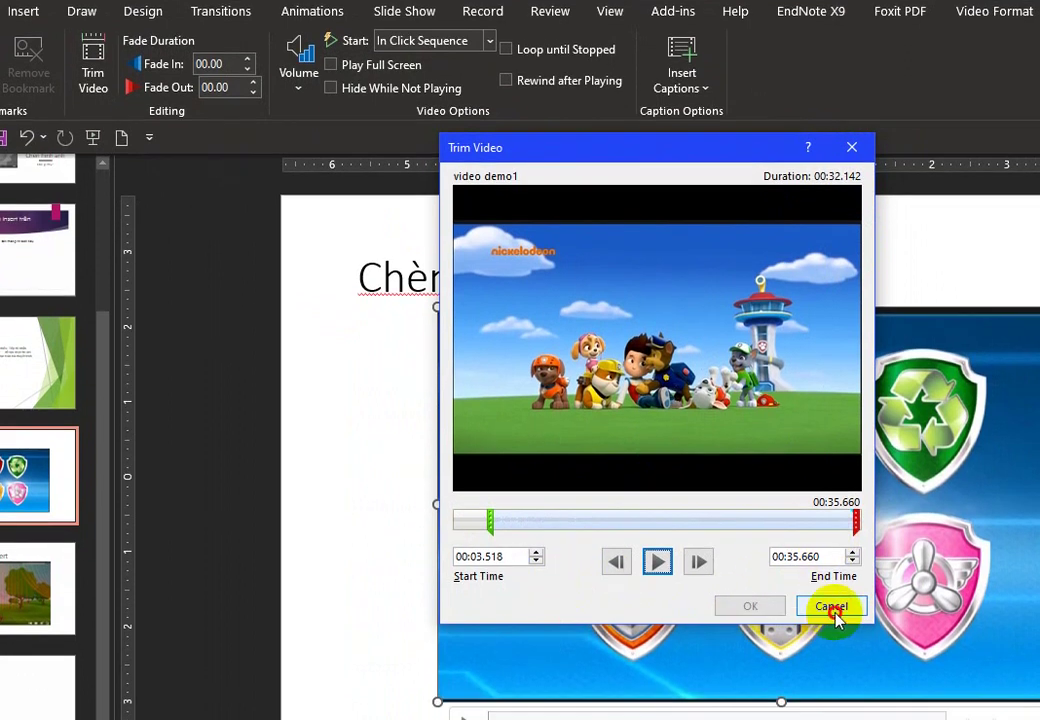
left_click(831, 624)
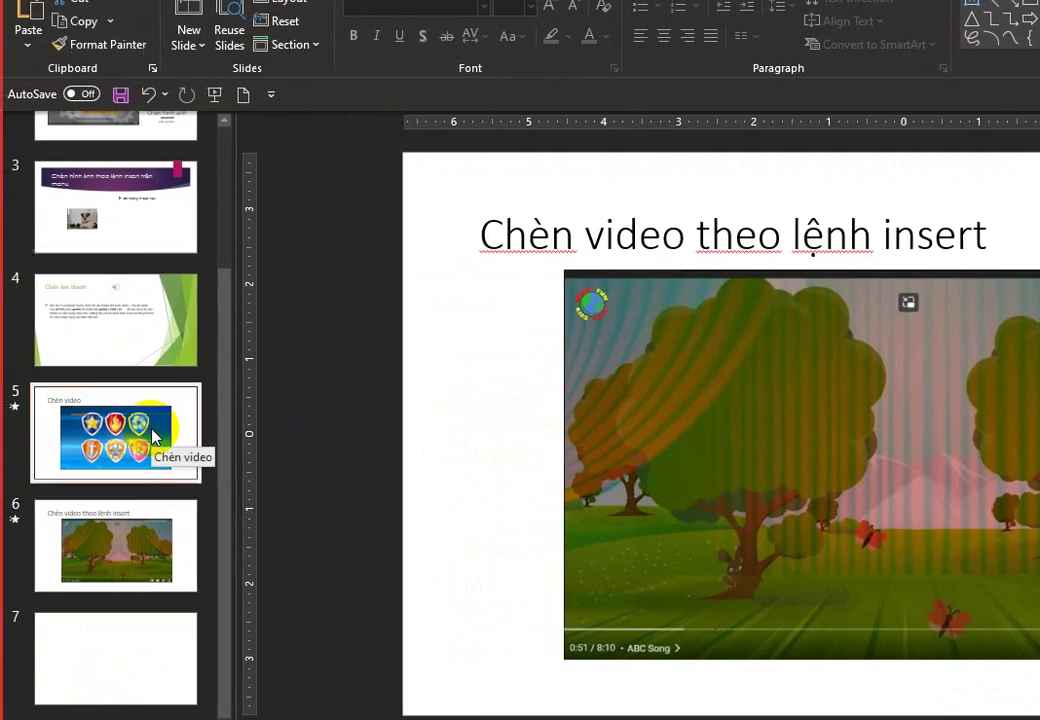
- Select the slide 5 'Chèn video' thumbnail in the slide pane
left_click(151, 434)
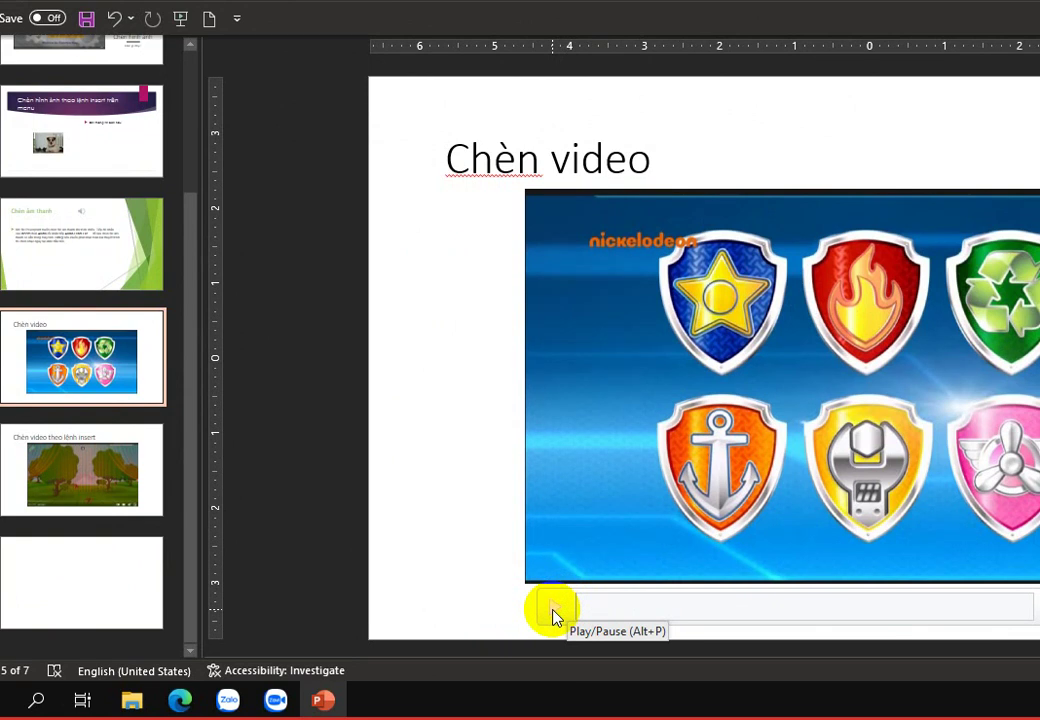
- Play the trimmed Nickelodeon clip with its on-slide Play control
left_click(555, 612)
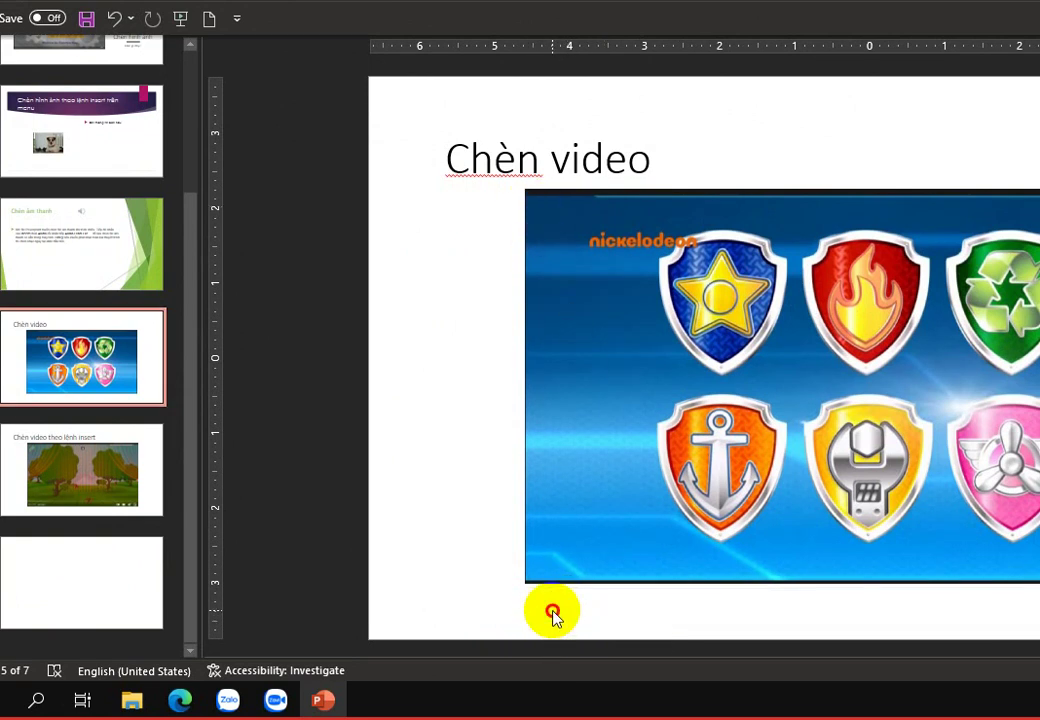
left_click(561, 612)
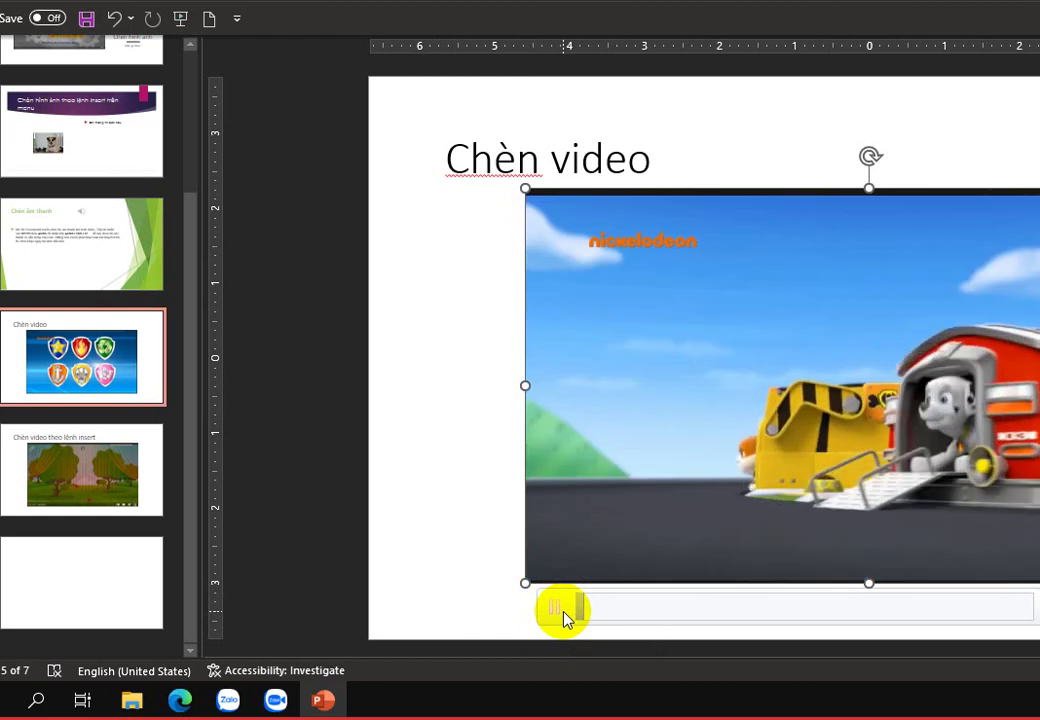